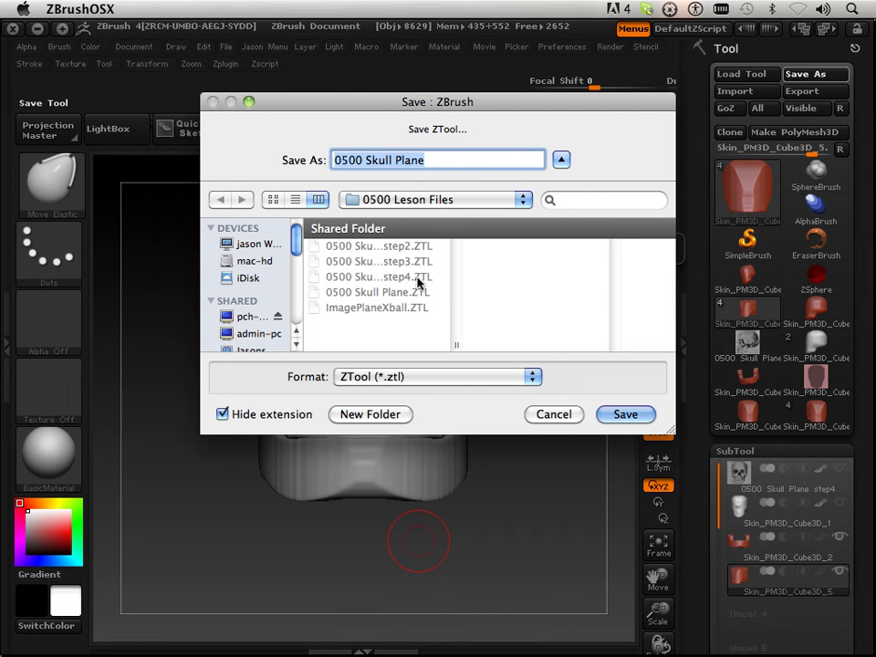
Save the tool as a new ZTool file named 0500 Skull Plane step5 in the lesson files folder
click(416, 277)
click(478, 162)
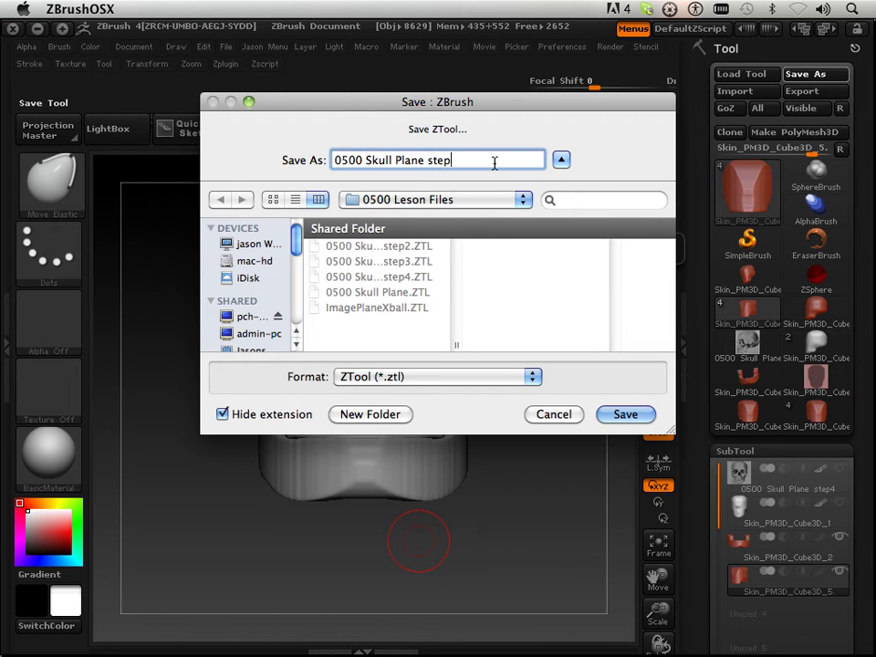
text(5)
key(Return)
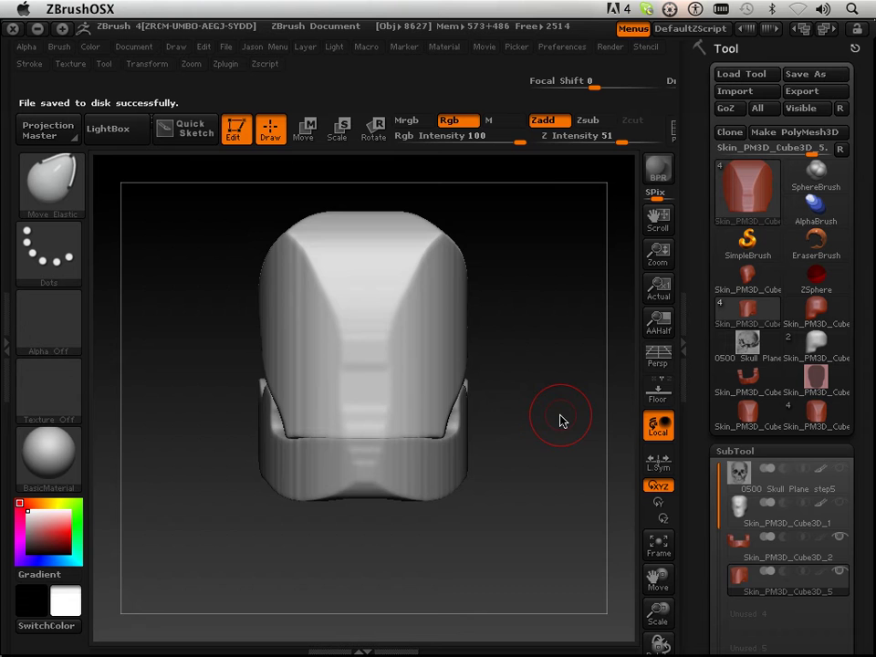
Hide the jaw subtool Skin_PM3D_Cube3D_2, leaving only the cranium subtool Skin_PM3D_Cube3D_5 visible
mouse_move(542, 419)
mouse_down()
mouse_move(424, 436)
mouse_move(388, 427)
mouse_up()
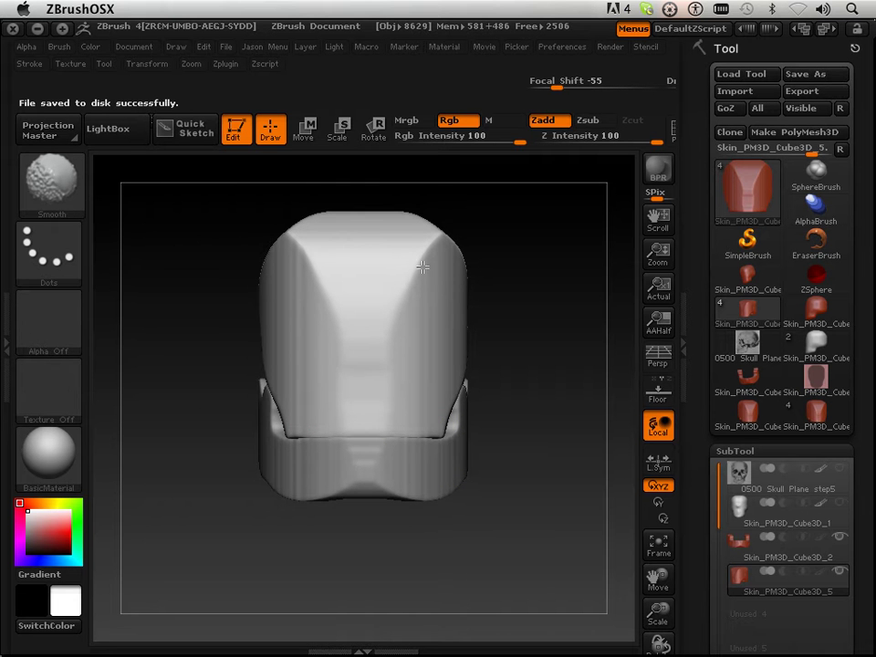
mouse_move(557, 342)
mouse_down()
mouse_move(501, 339)
mouse_move(483, 347)
mouse_up()
drag(360, 582, 421, 579)
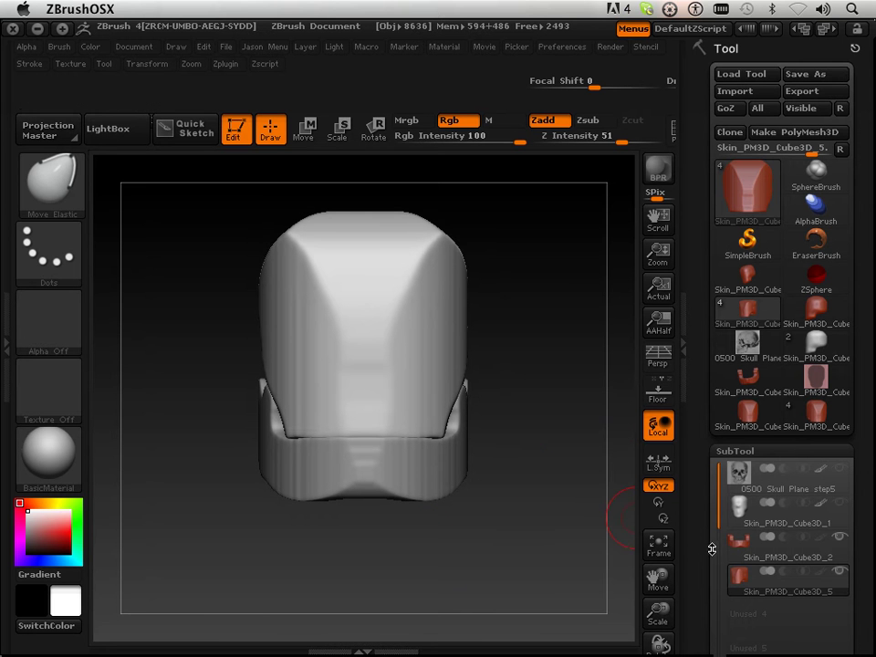
drag(712, 549, 698, 451)
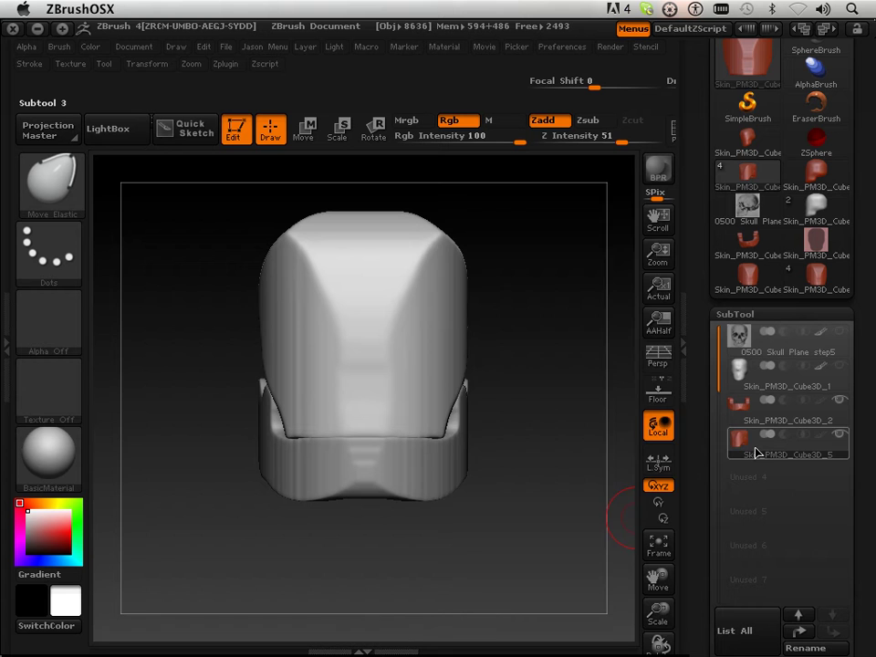
drag(697, 488, 685, 375)
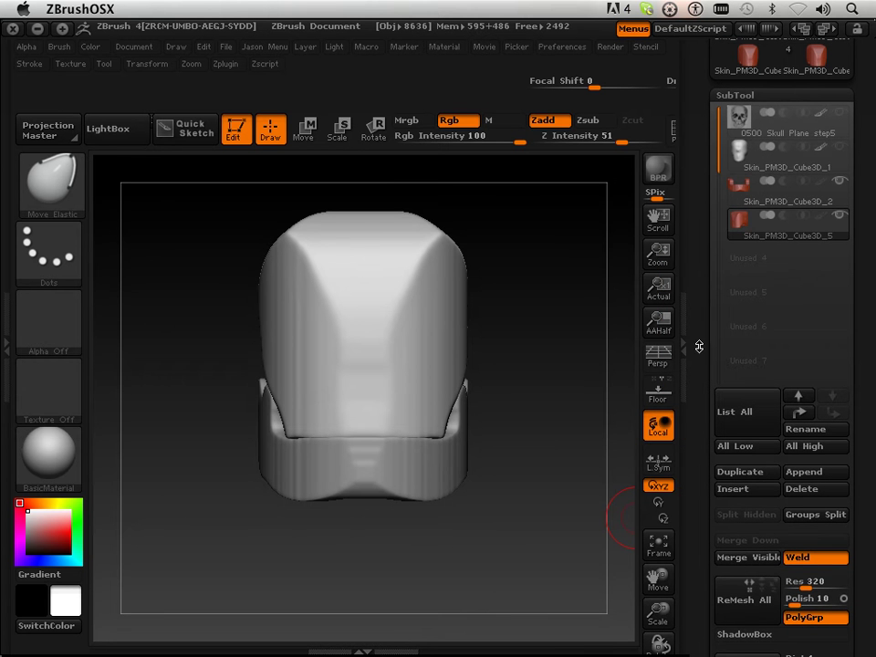
click(840, 184)
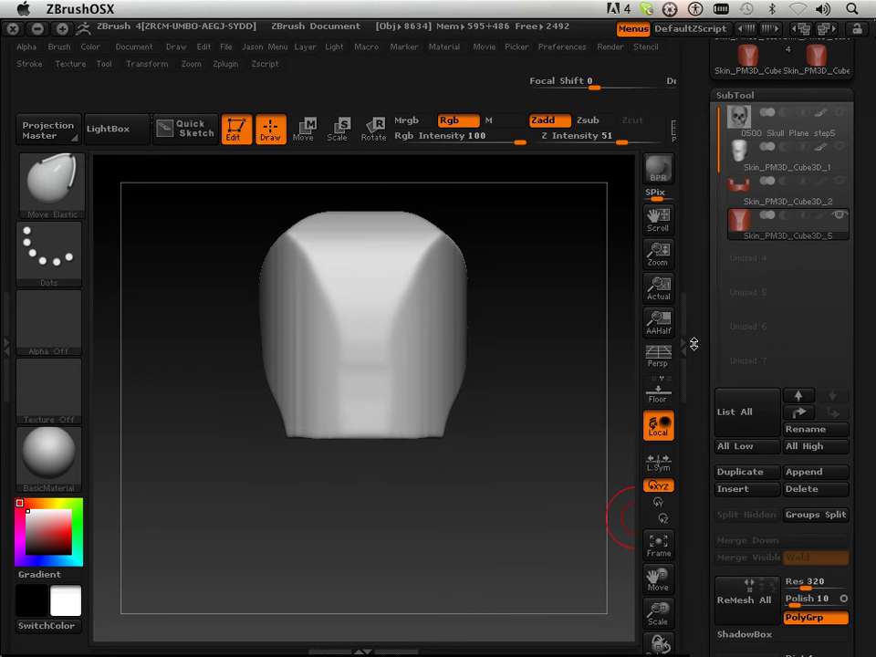
Set the remesh resolution to 50 and remesh the visible cranium into a new subtool
drag(516, 472, 566, 470)
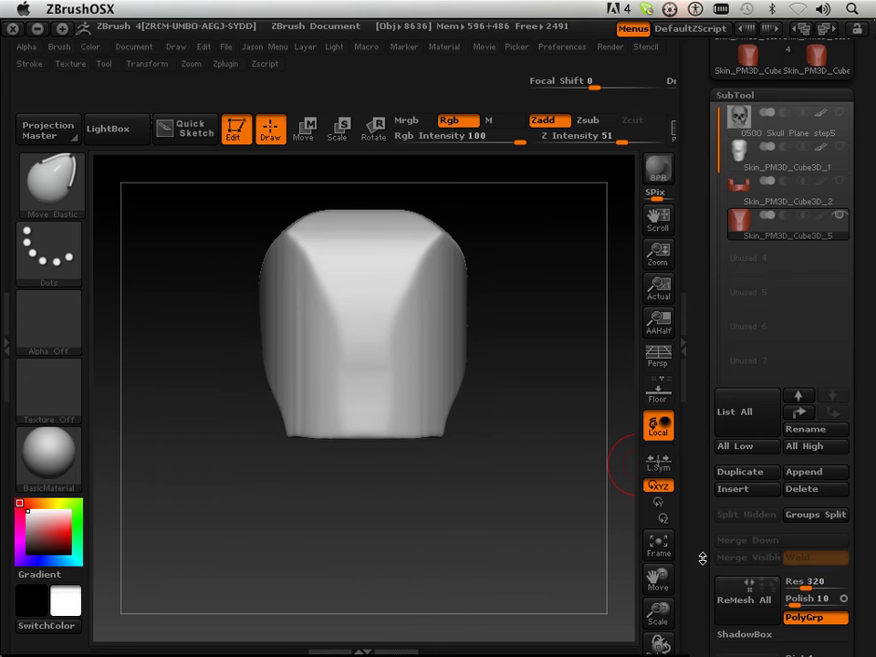
scroll(701, 558, down, 2)
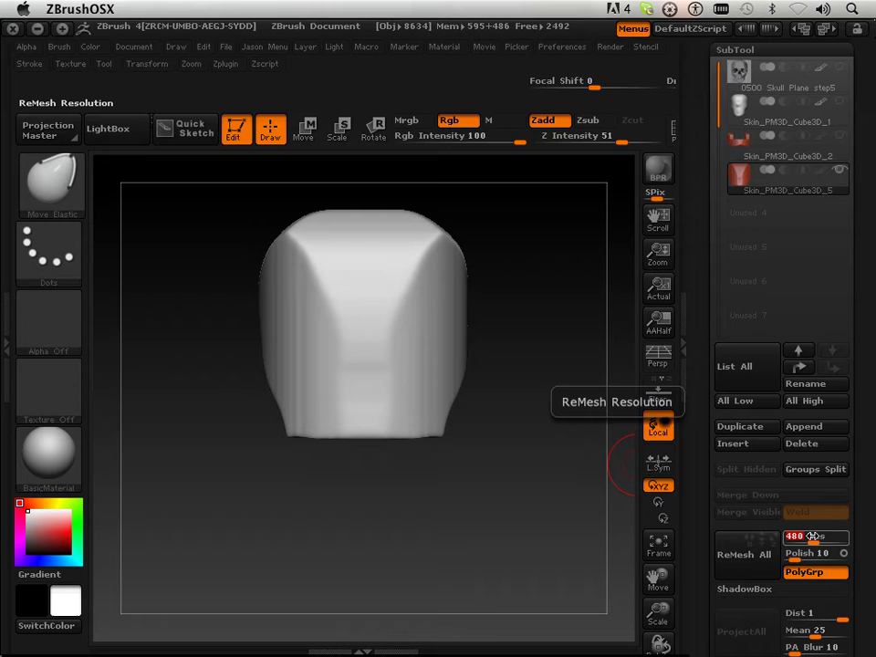
text(5)
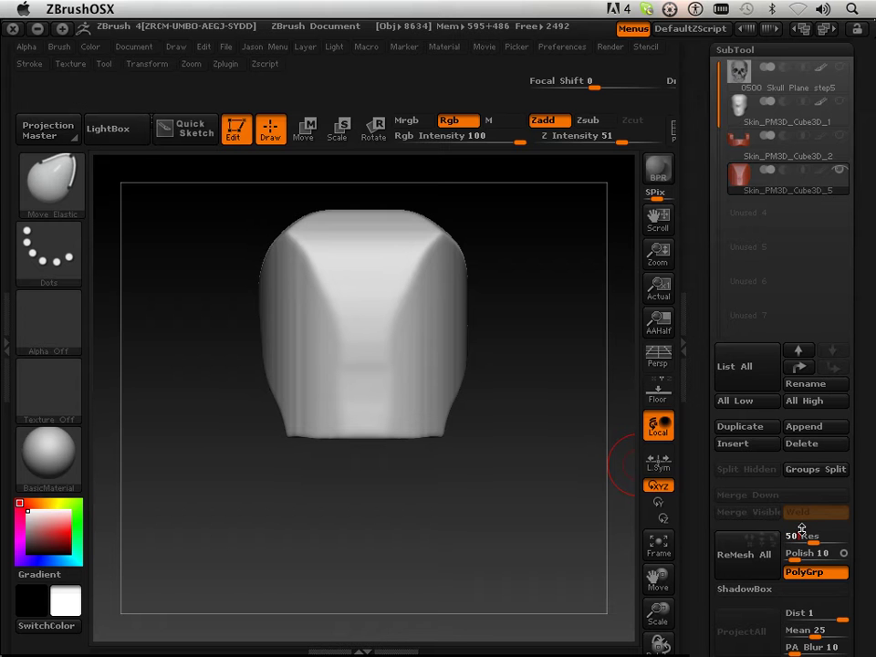
click(751, 558)
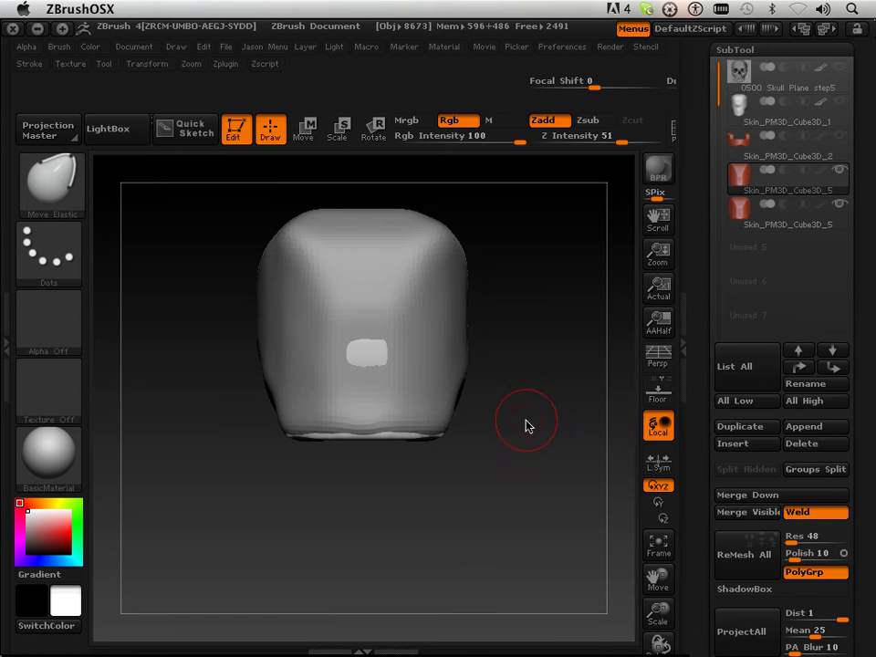
Examine the remeshed cranium from several sides with the polyframe display switched on and off
drag(524, 421, 508, 359)
click(669, 132)
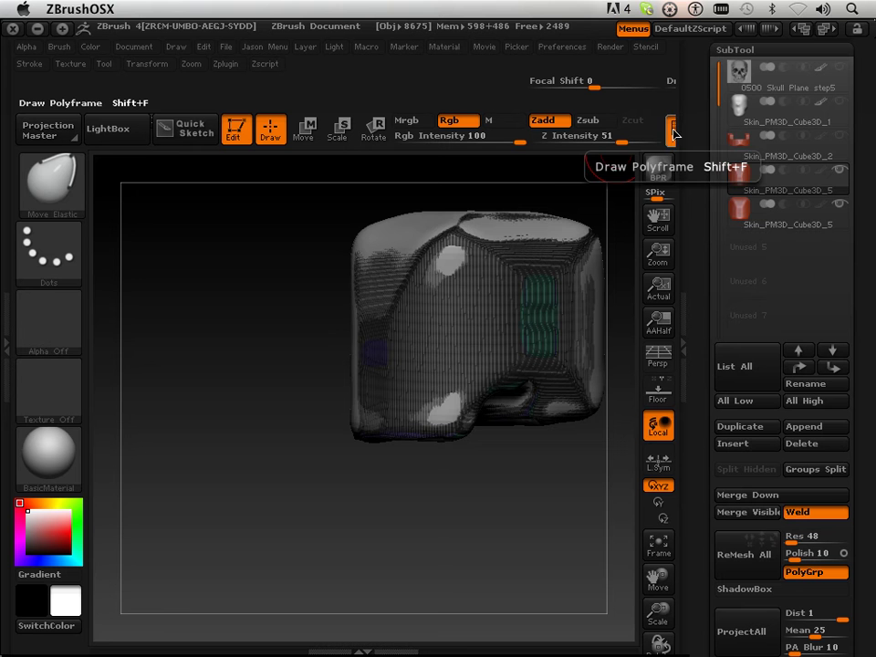
click(671, 137)
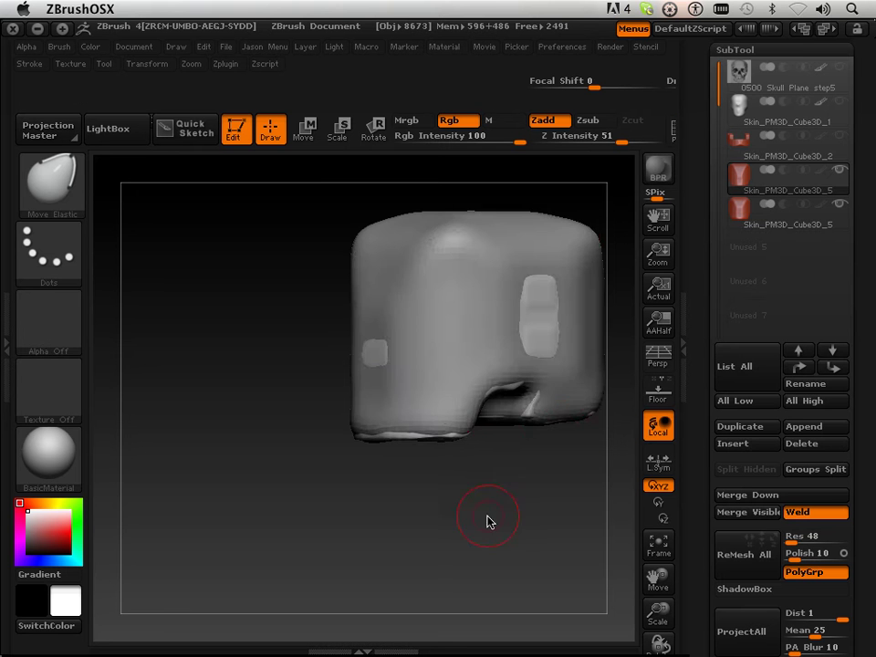
drag(488, 520, 564, 471)
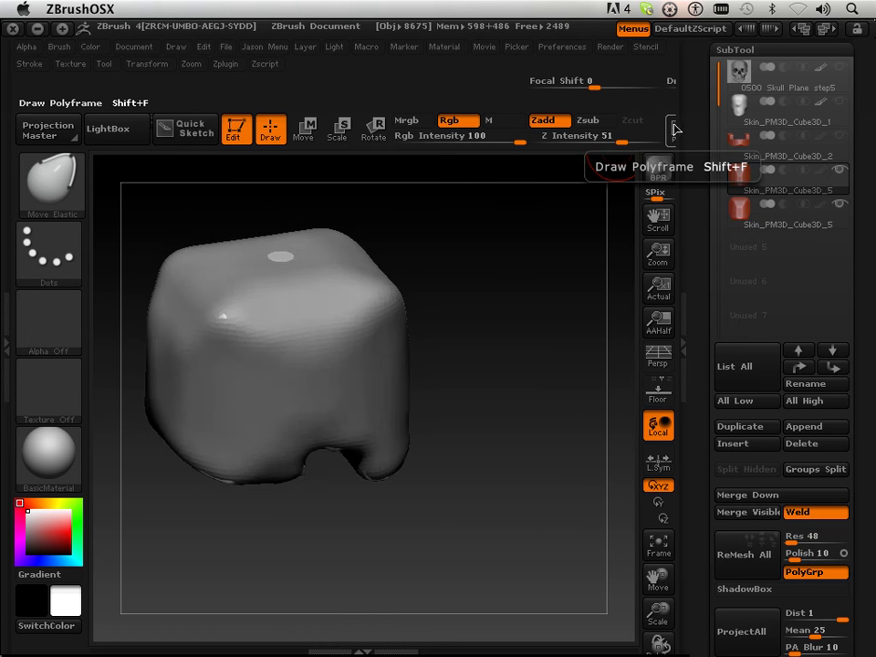
click(671, 132)
click(670, 132)
mouse_move(582, 416)
mouse_down()
mouse_move(518, 399)
mouse_move(551, 432)
mouse_move(505, 446)
mouse_move(489, 409)
mouse_move(513, 526)
mouse_move(573, 507)
mouse_move(567, 530)
mouse_move(406, 504)
mouse_move(439, 525)
mouse_move(435, 542)
mouse_move(509, 531)
mouse_up()
click(629, 349)
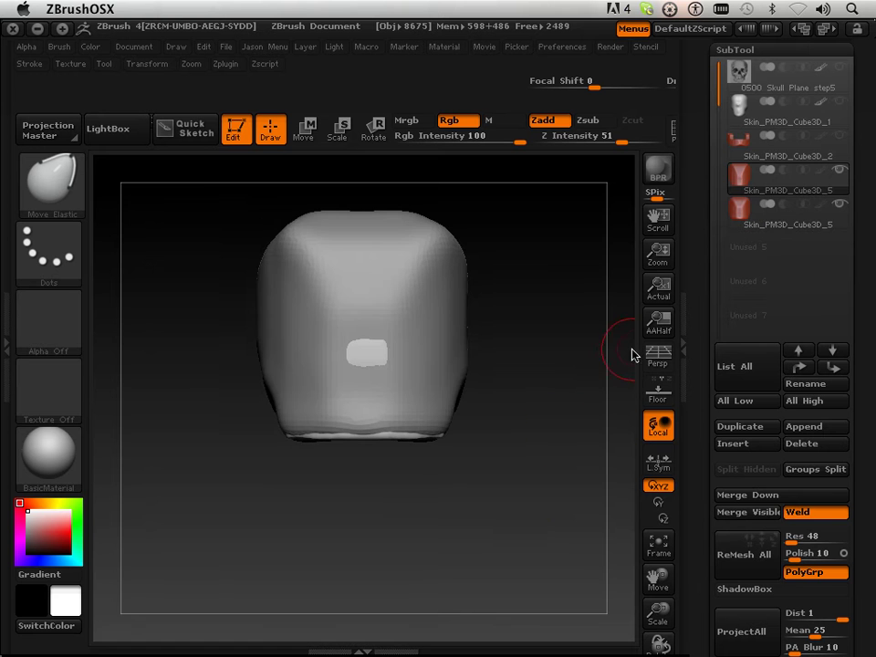
Isolate the jaw subtool Skin_PM3D_Cube3D_2 by hiding both craniums, and remesh it at resolution 48
click(775, 146)
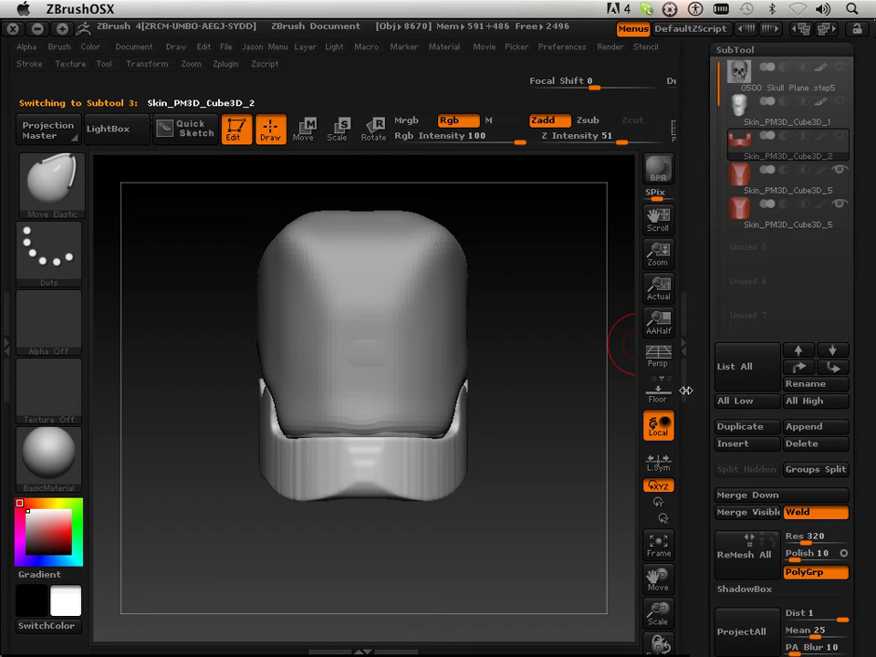
click(839, 170)
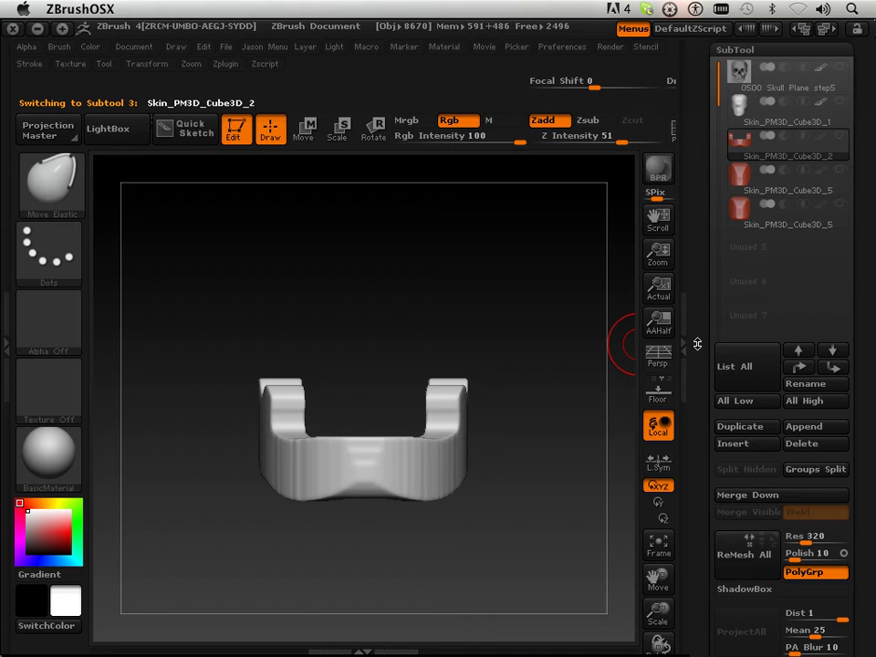
drag(697, 344, 699, 77)
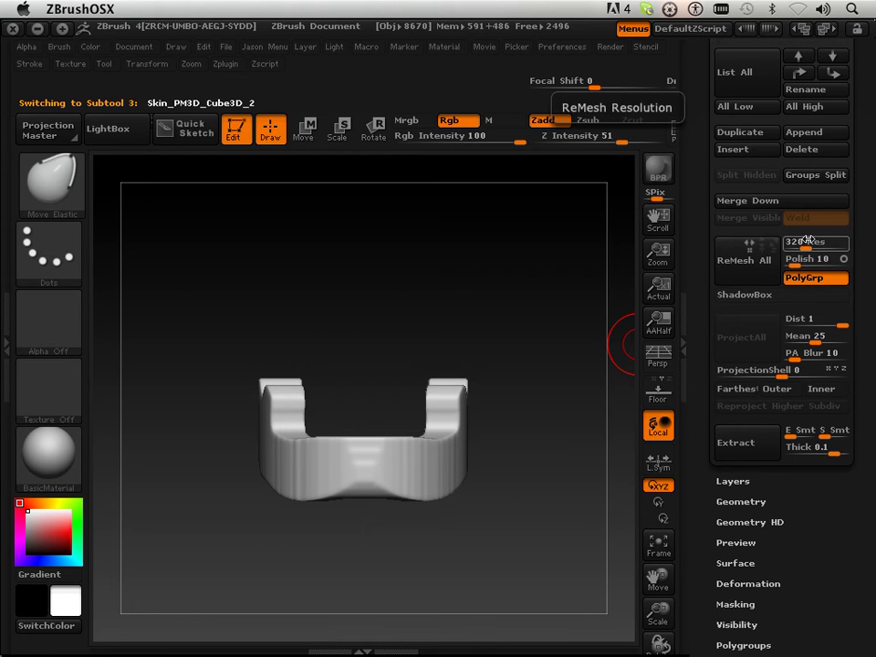
drag(796, 243, 807, 242)
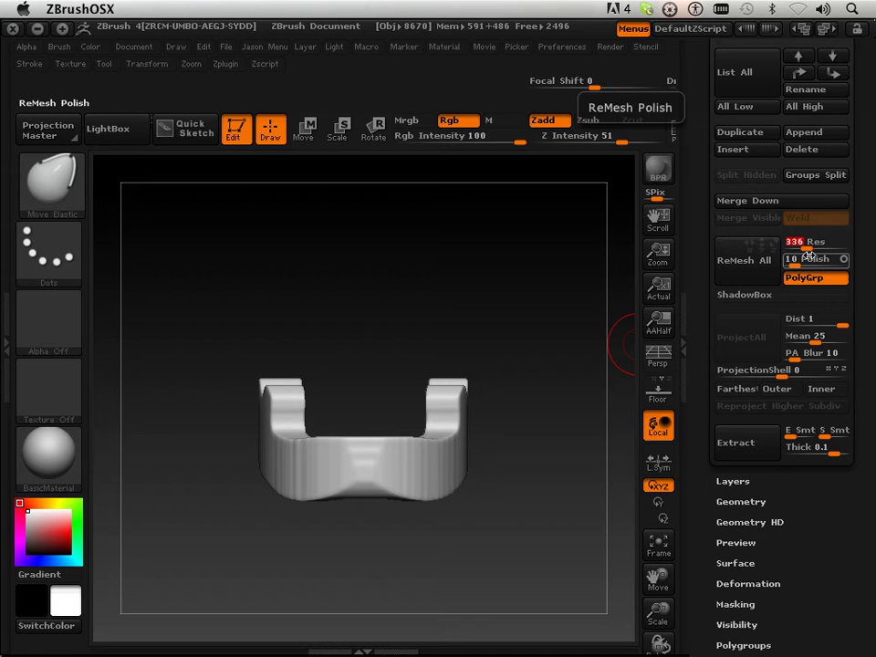
click(746, 265)
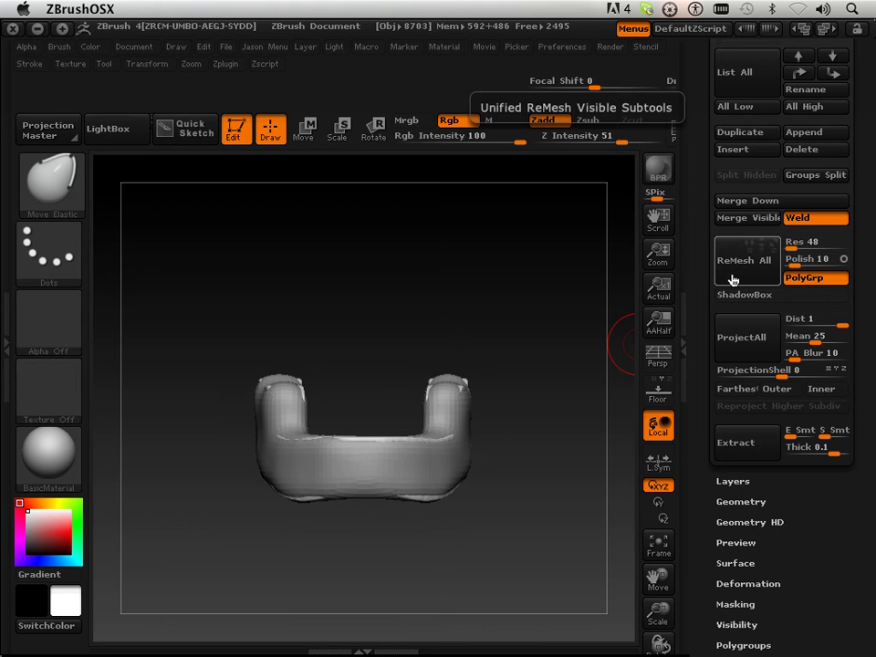
Delete the original high-resolution jaw and cranium subtools, keeping their remeshed copies
drag(546, 380, 629, 323)
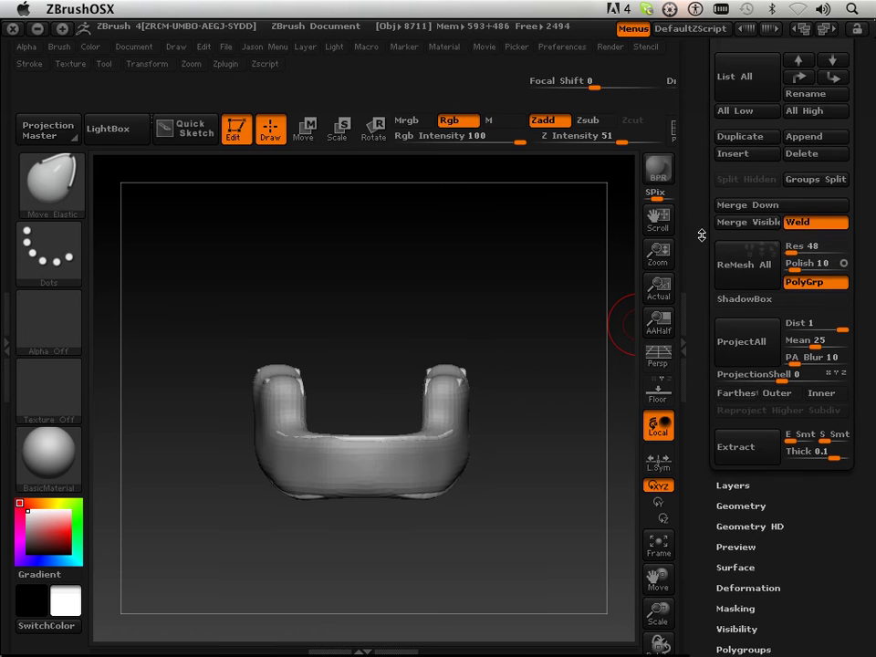
scroll(702, 365, up, 10)
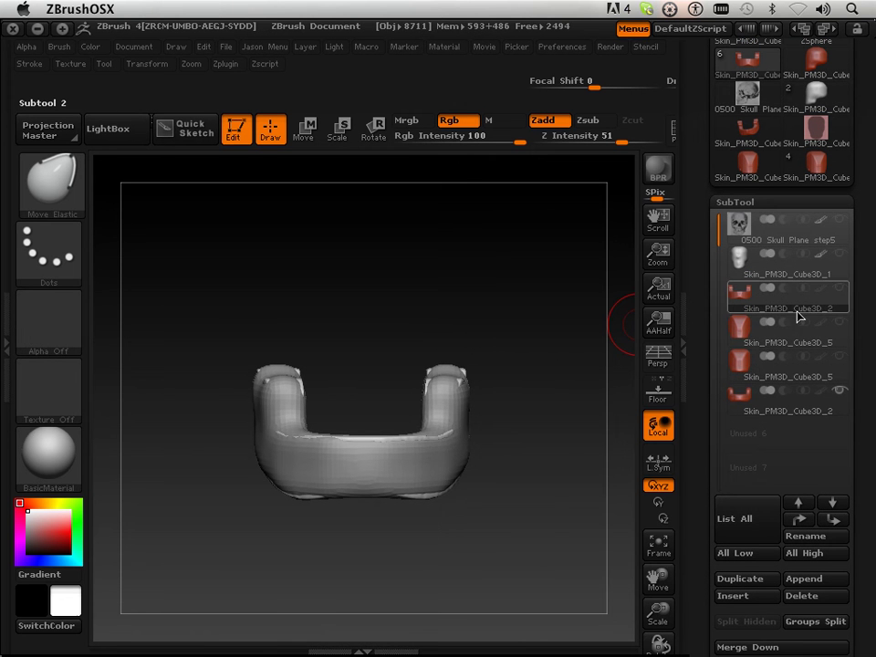
click(799, 334)
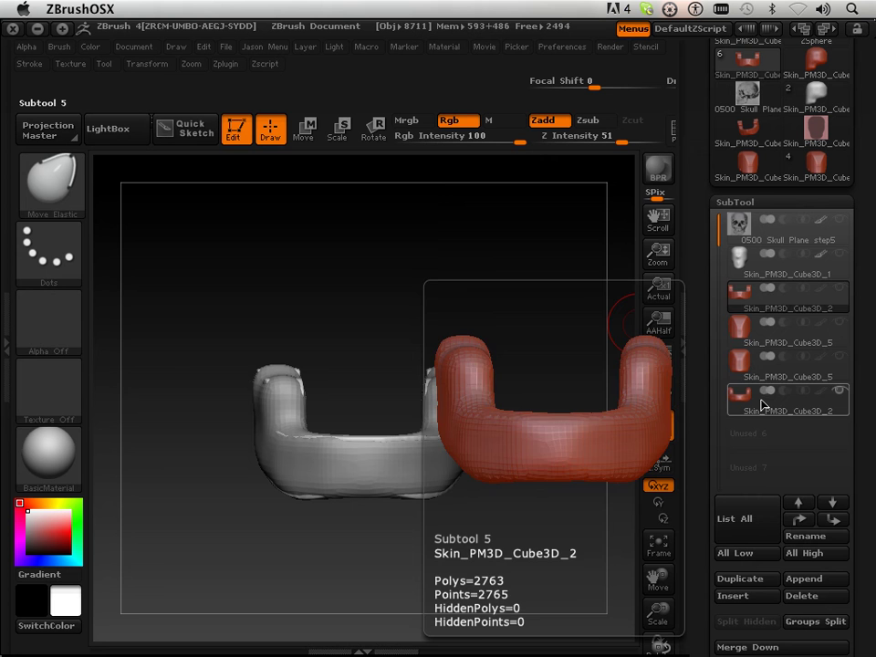
click(779, 308)
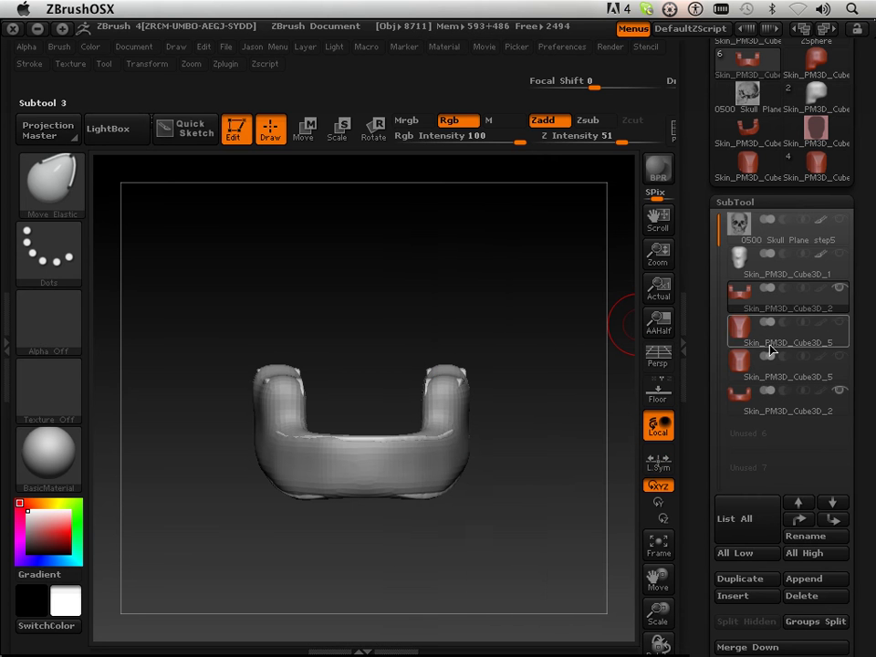
drag(700, 461, 708, 409)
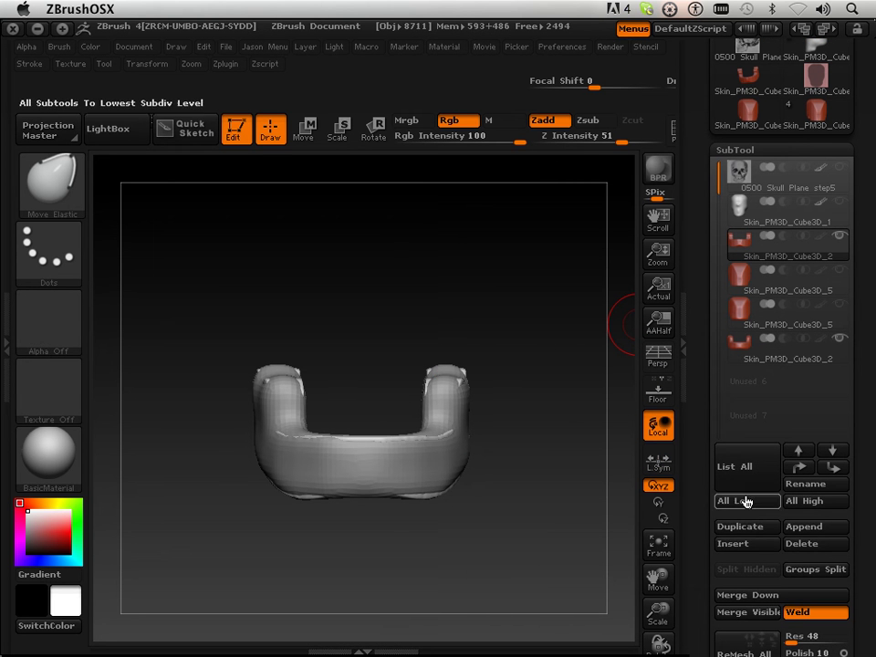
click(793, 546)
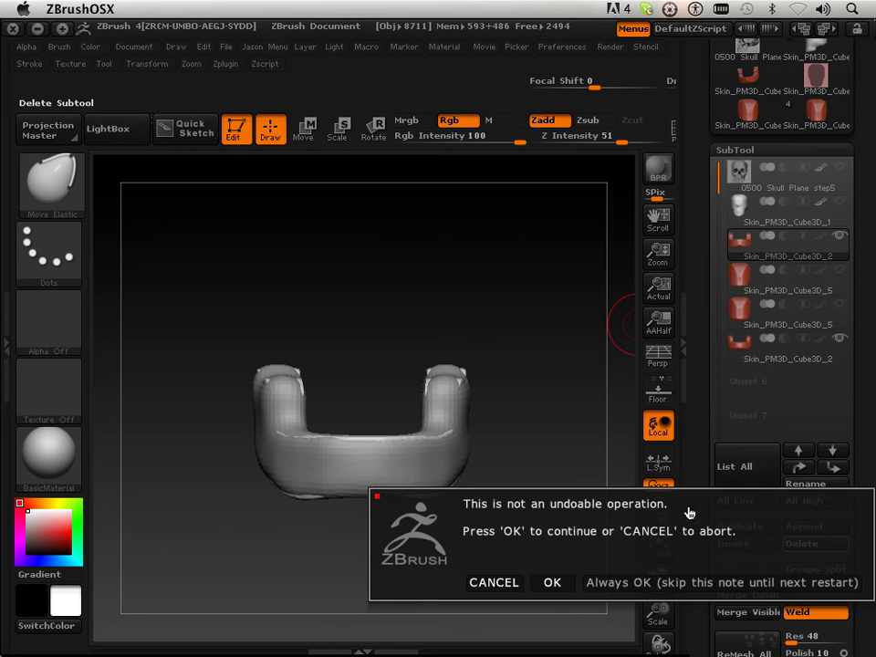
click(553, 583)
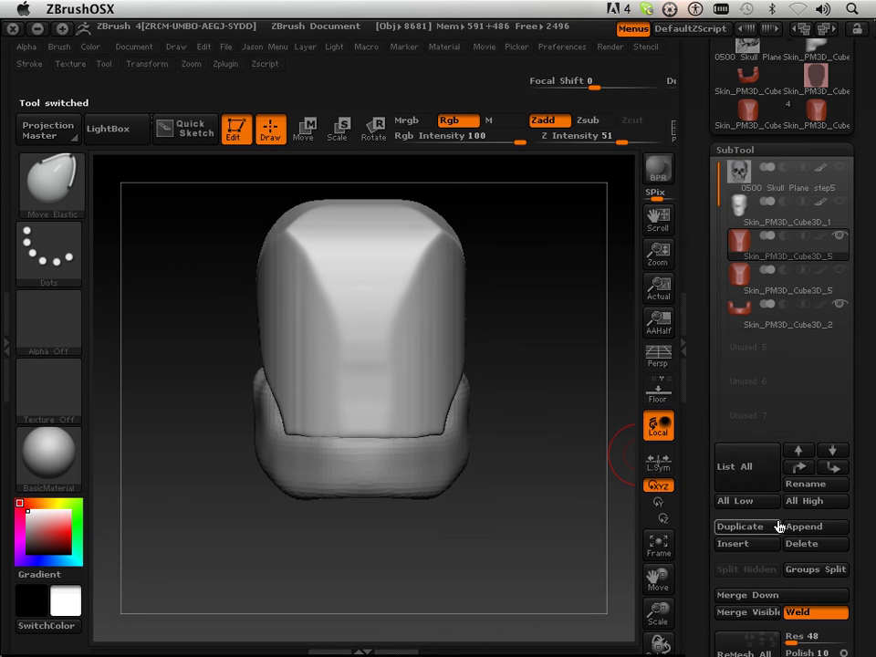
click(798, 545)
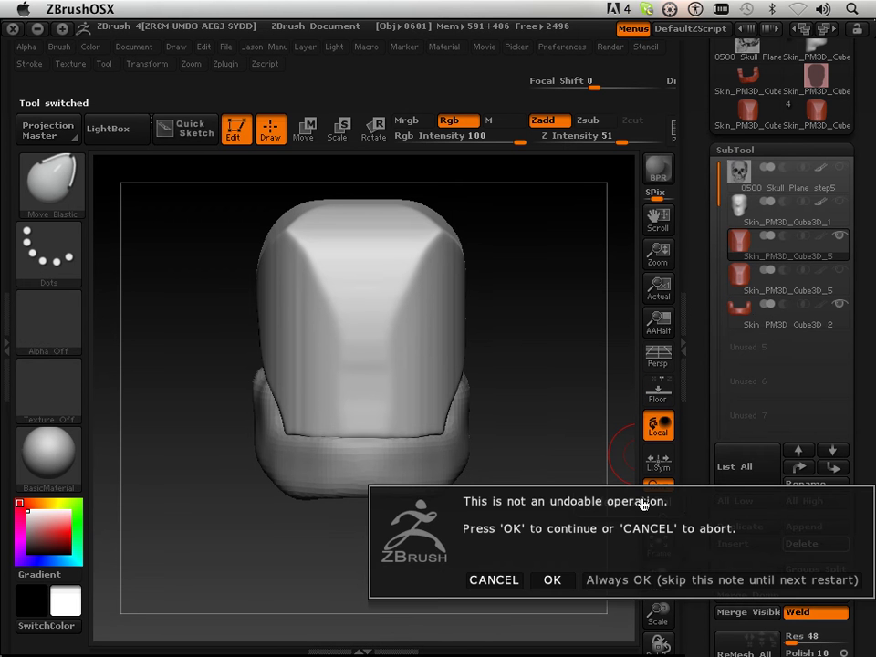
click(567, 576)
Delete the old rough head subtool Skin_PM3D_Cube3D_1
drag(598, 393, 543, 398)
click(757, 217)
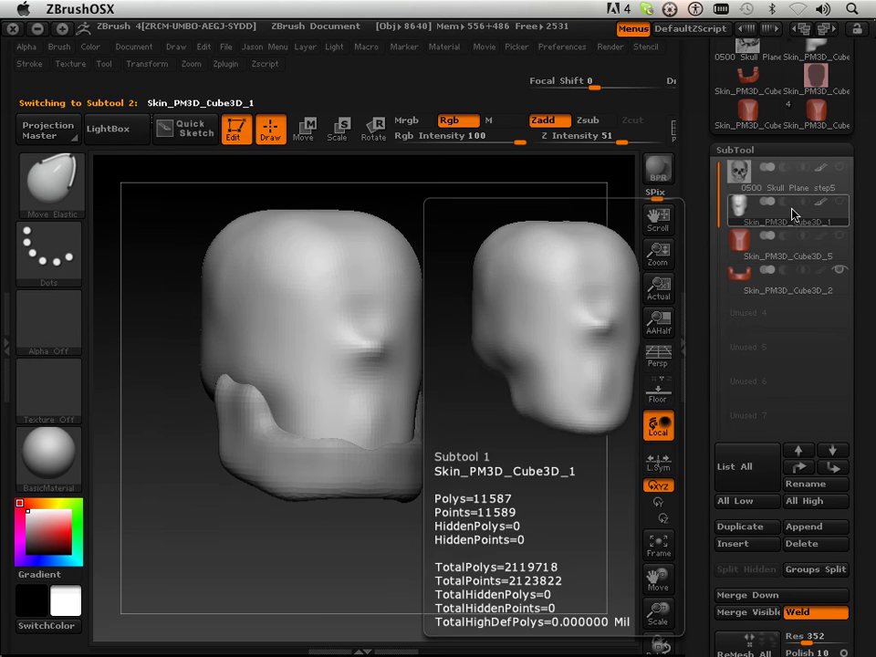
mouse_move(762, 246)
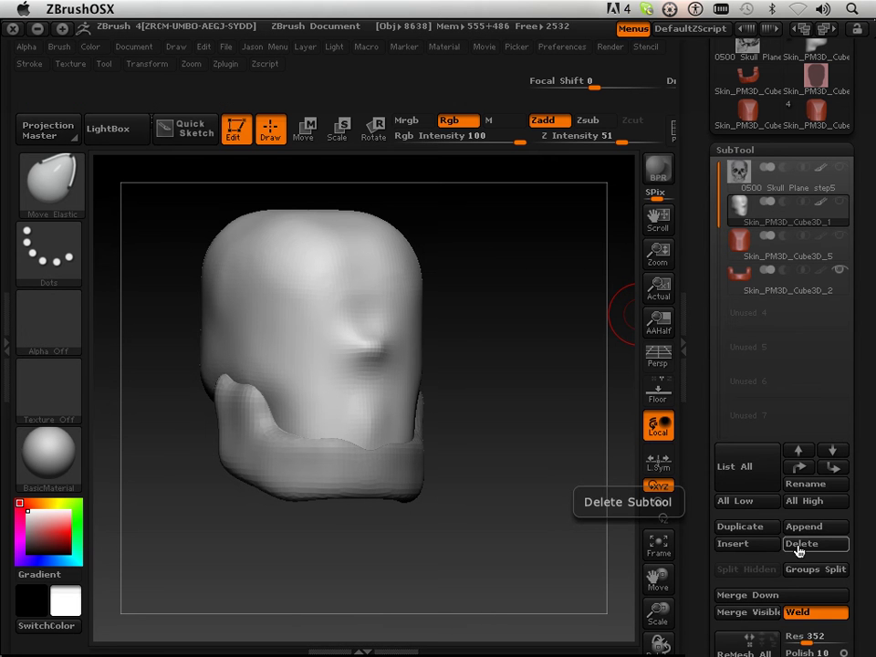
click(798, 544)
click(554, 582)
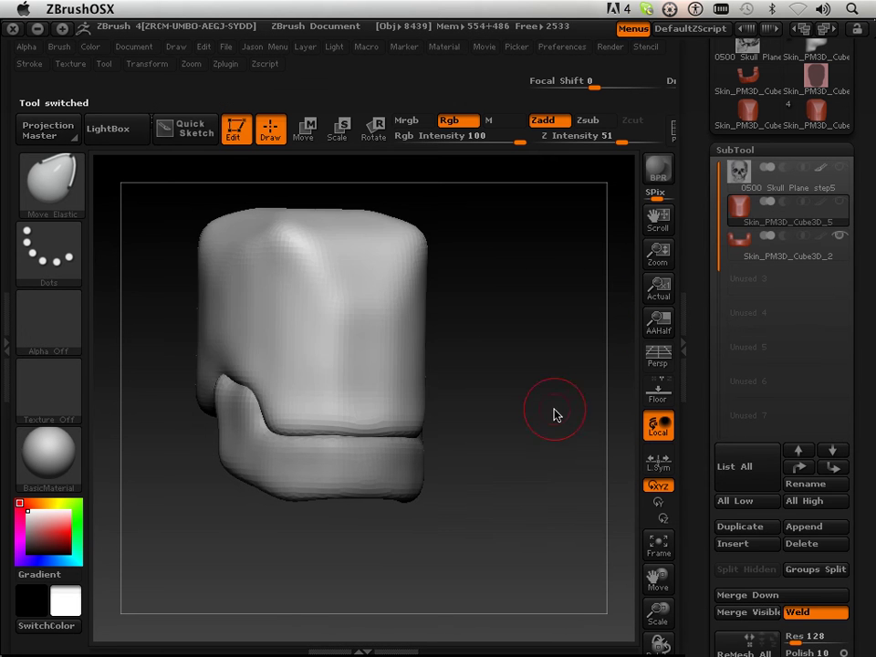
Inspect the remeshed cranium and jaw from the side and front, and activate sculpting symmetry on the cranium
drag(553, 413, 340, 336)
drag(560, 318, 489, 315)
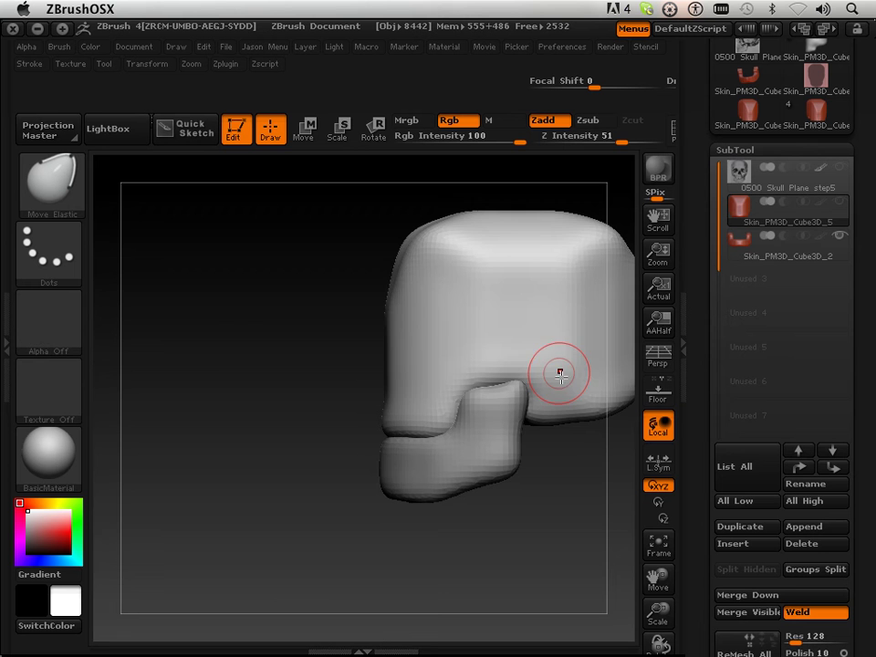
drag(655, 577, 652, 529)
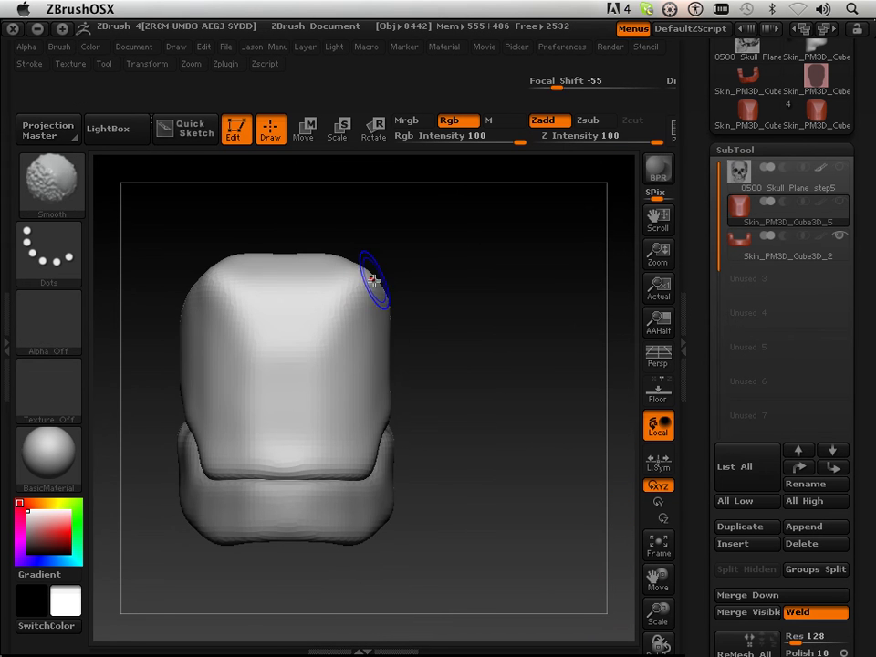
click(146, 64)
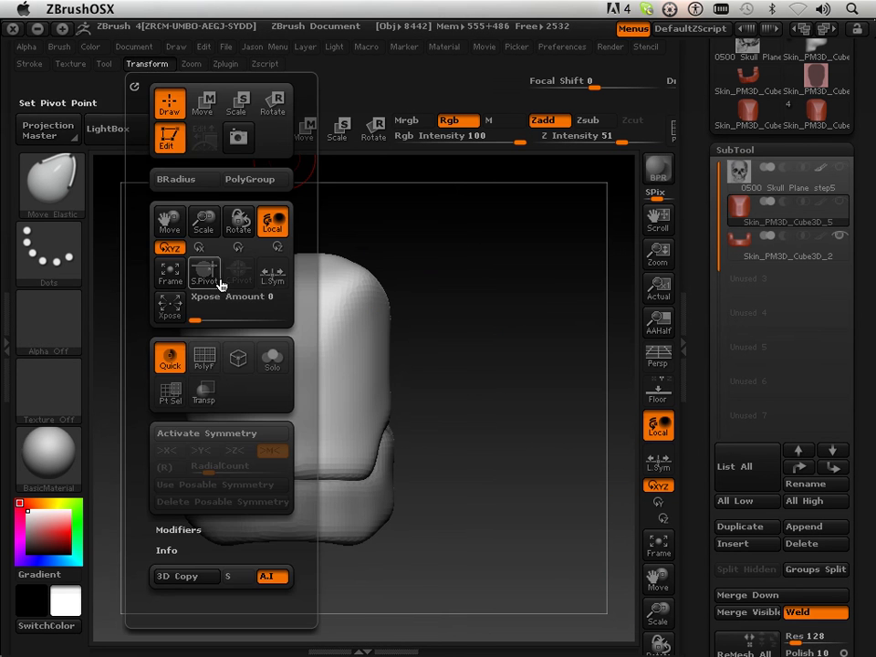
drag(461, 357, 485, 351)
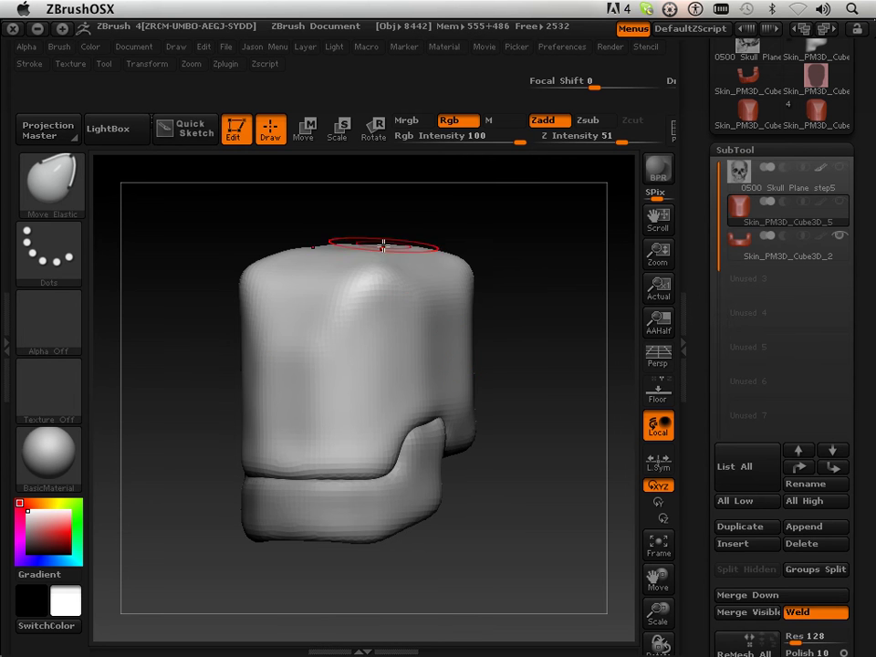
Select the jaw subtool Skin_PM3D_Cube3D_2 and activate sculpting symmetry on the X axis for it
mouse_move(475, 351)
mouse_down()
mouse_move(546, 407)
mouse_move(386, 272)
mouse_move(364, 292)
mouse_up()
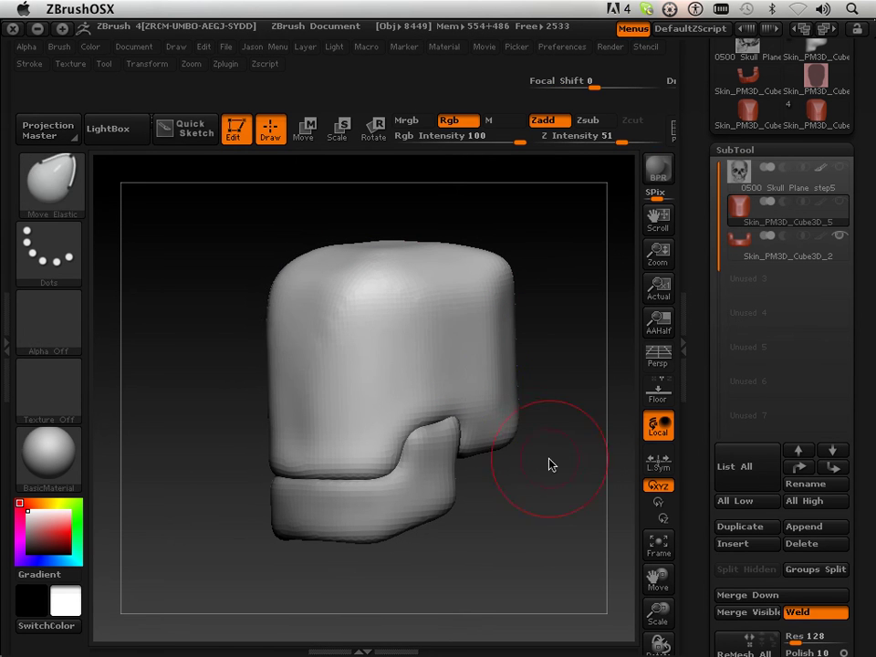
drag(547, 464, 523, 419)
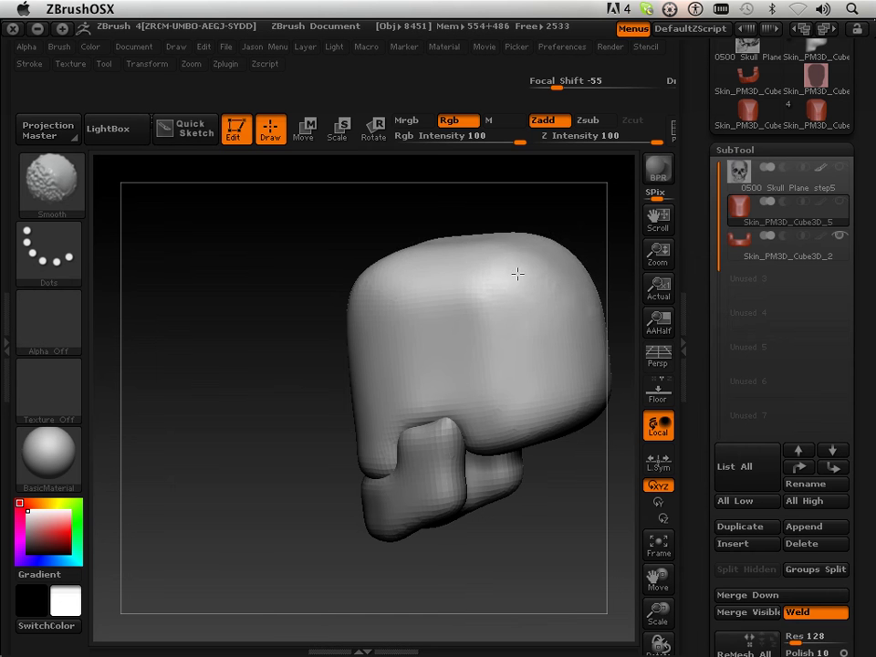
mouse_move(511, 547)
mouse_down()
mouse_move(515, 575)
mouse_move(560, 556)
mouse_move(543, 532)
mouse_move(478, 518)
mouse_move(450, 494)
mouse_up()
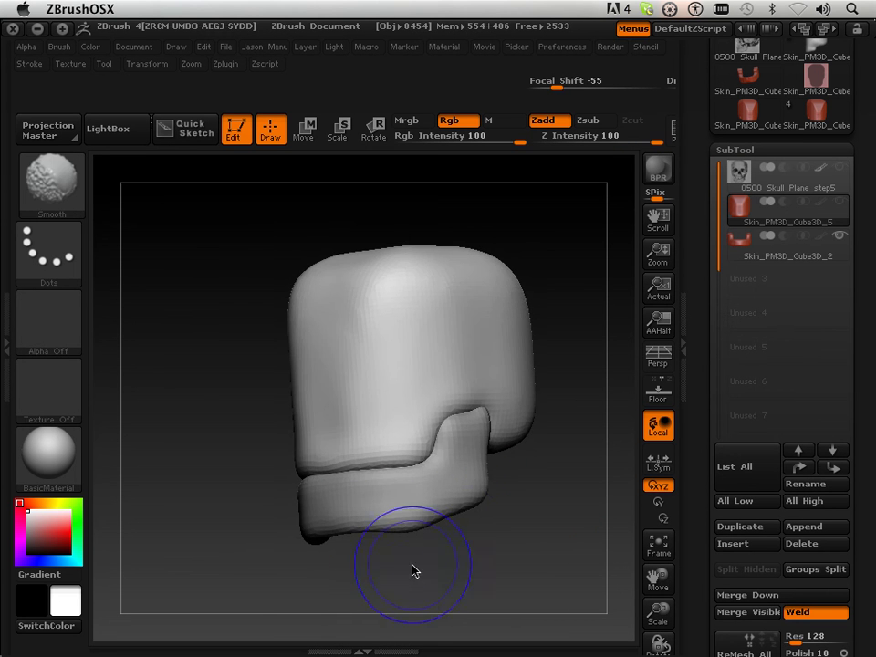
mouse_move(412, 571)
mouse_down()
mouse_move(511, 573)
mouse_move(620, 379)
mouse_up()
click(720, 277)
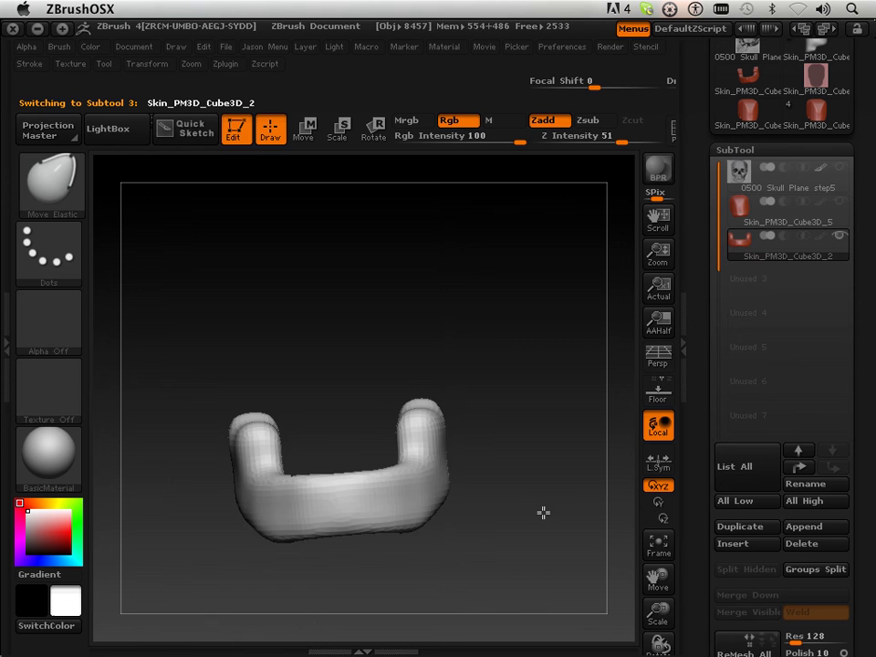
mouse_move(543, 512)
mouse_down()
mouse_move(379, 537)
mouse_move(401, 498)
mouse_move(547, 520)
mouse_up()
click(146, 64)
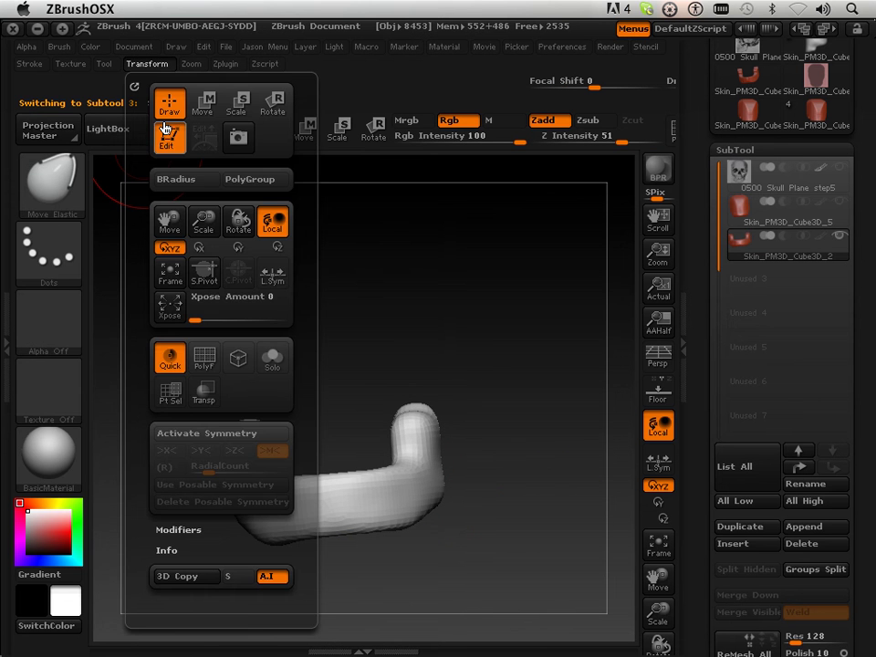
click(206, 432)
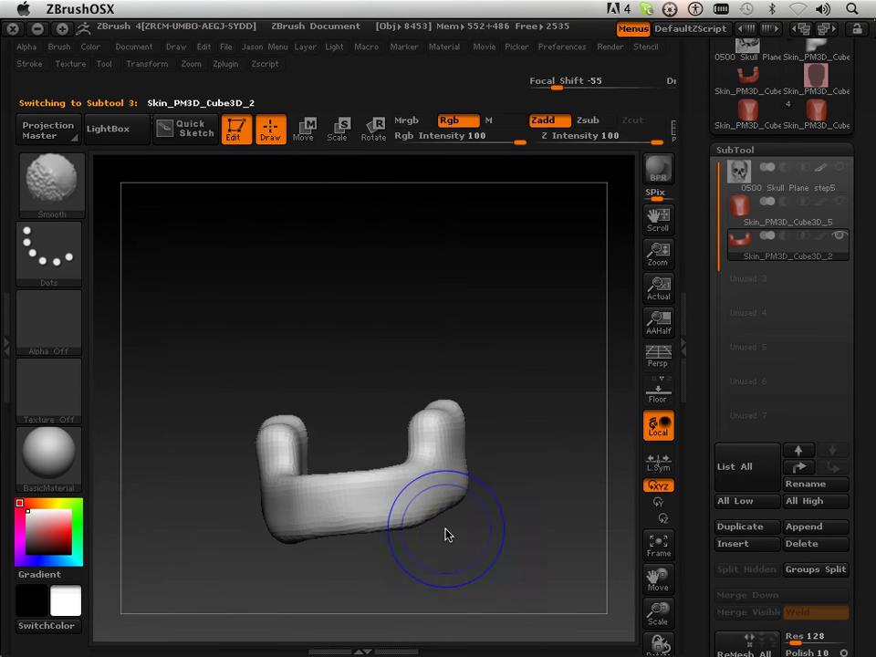
drag(464, 551, 509, 544)
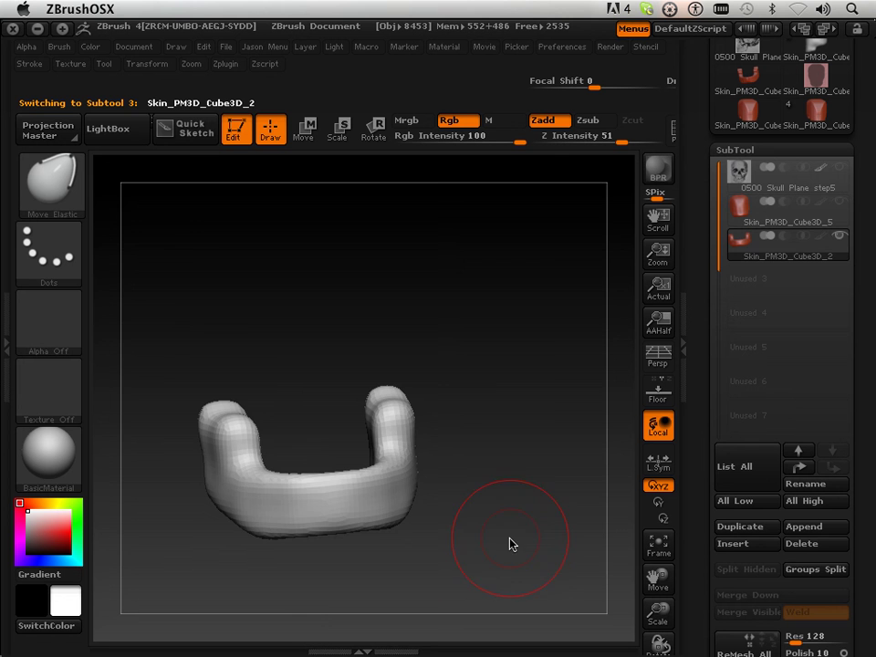
click(146, 64)
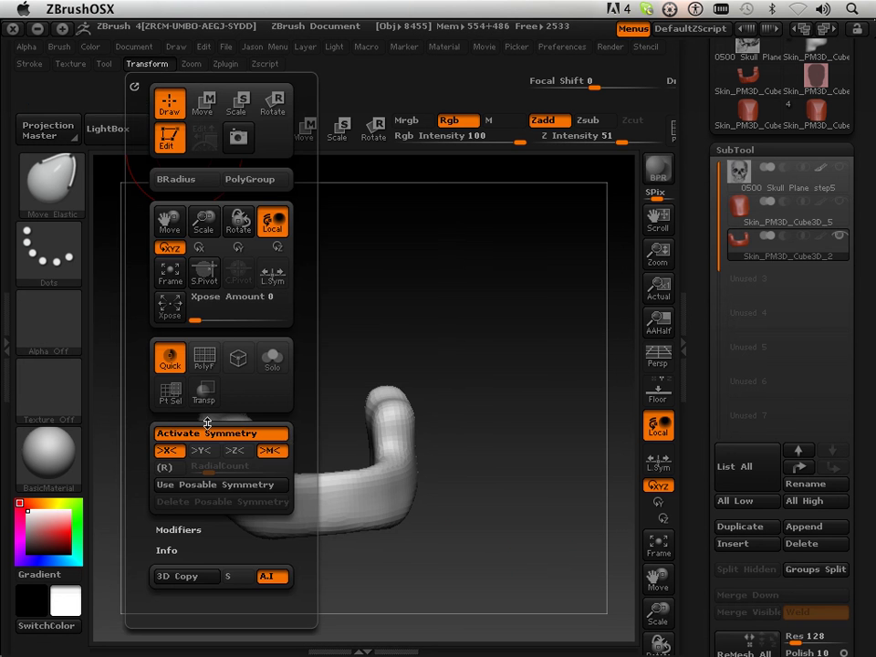
Show the cranium together with the jaw in side view, and select the skull reference plane subtool
drag(496, 453, 475, 471)
key(shift)
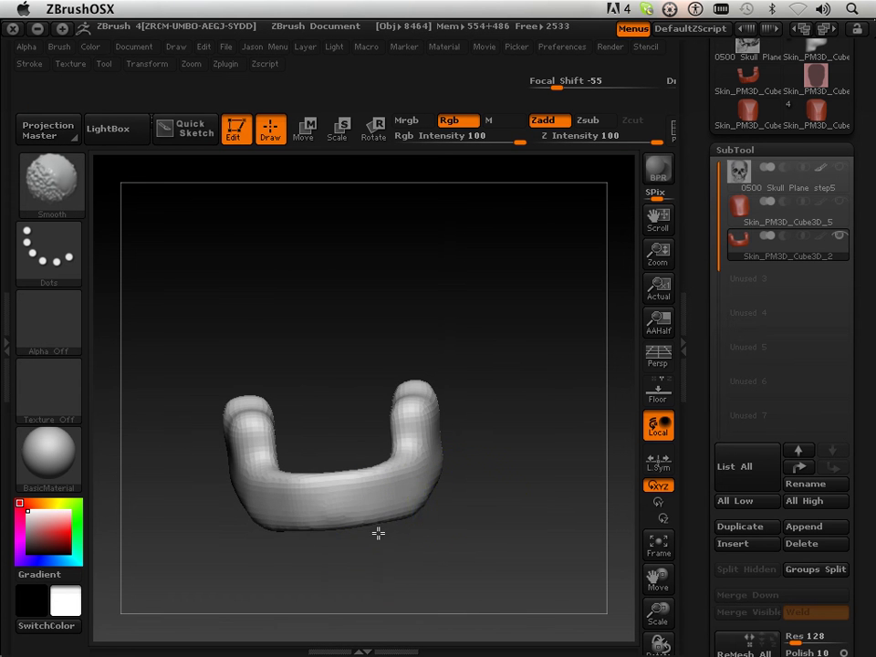
mouse_move(378, 532)
mouse_down()
mouse_move(442, 524)
mouse_move(399, 523)
mouse_move(454, 485)
mouse_move(482, 496)
mouse_up()
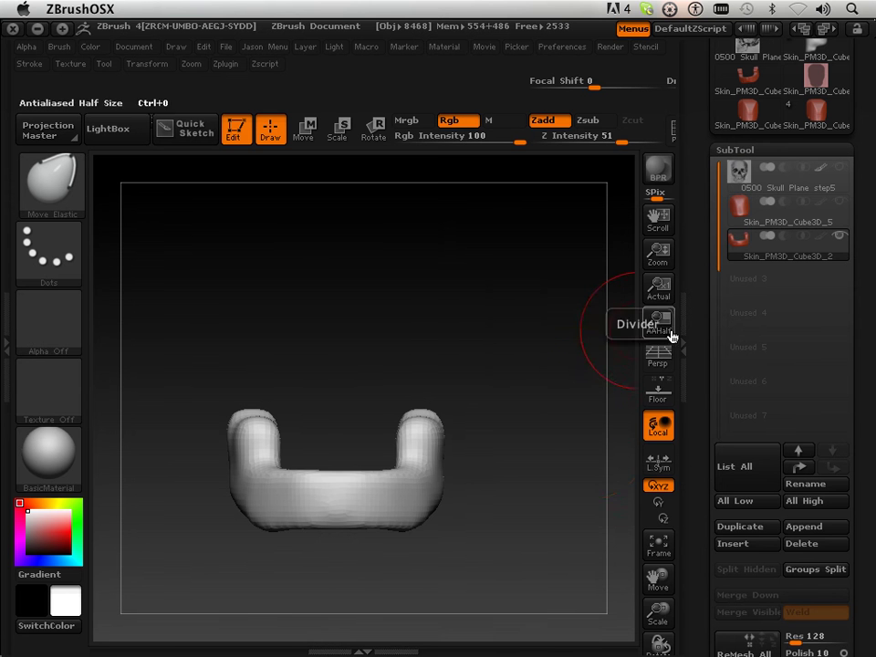
drag(653, 618, 528, 518)
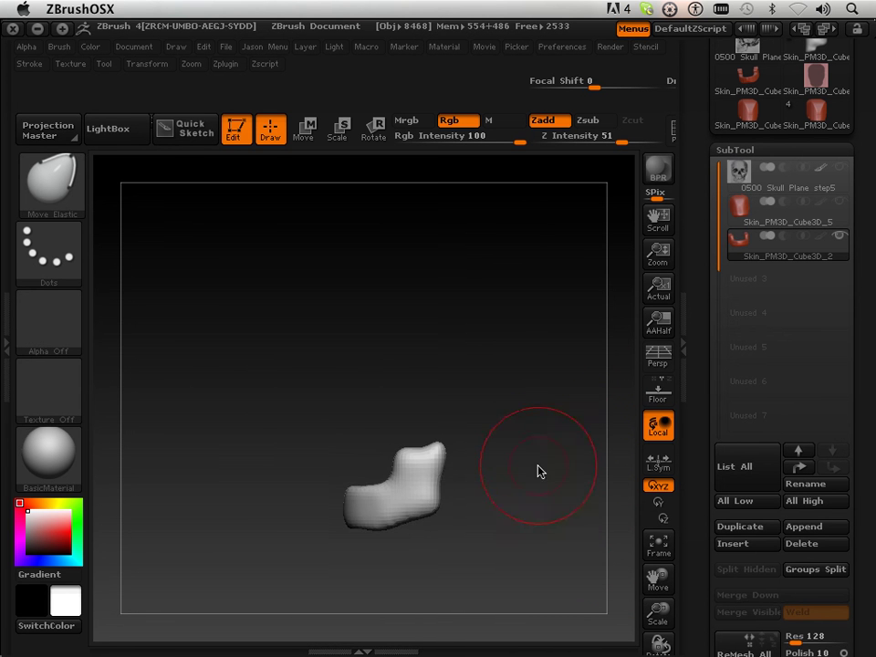
mouse_move(537, 469)
mouse_down()
mouse_move(594, 489)
mouse_move(620, 406)
mouse_move(520, 386)
mouse_move(638, 318)
mouse_up()
click(838, 200)
click(805, 188)
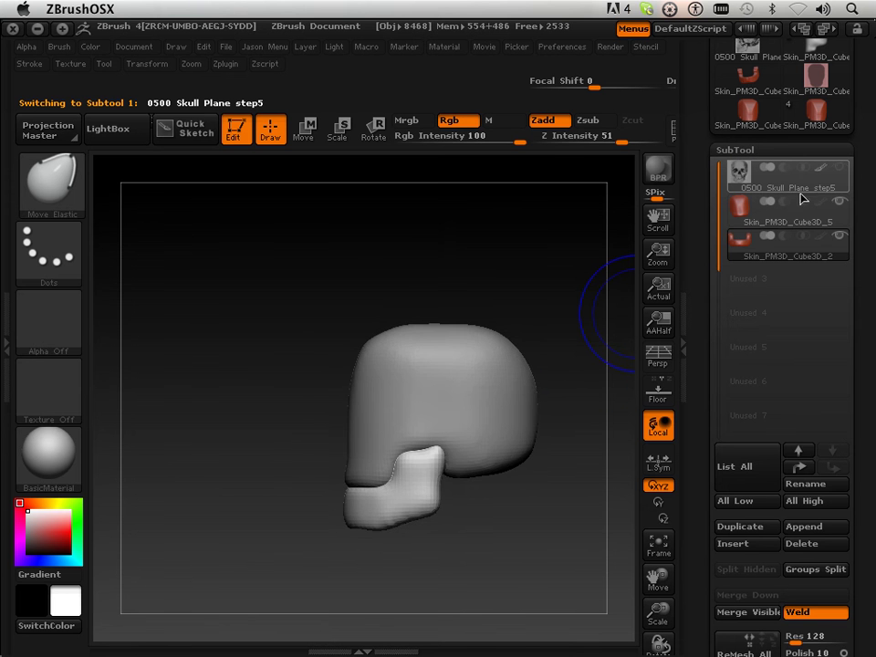
mouse_move(831, 186)
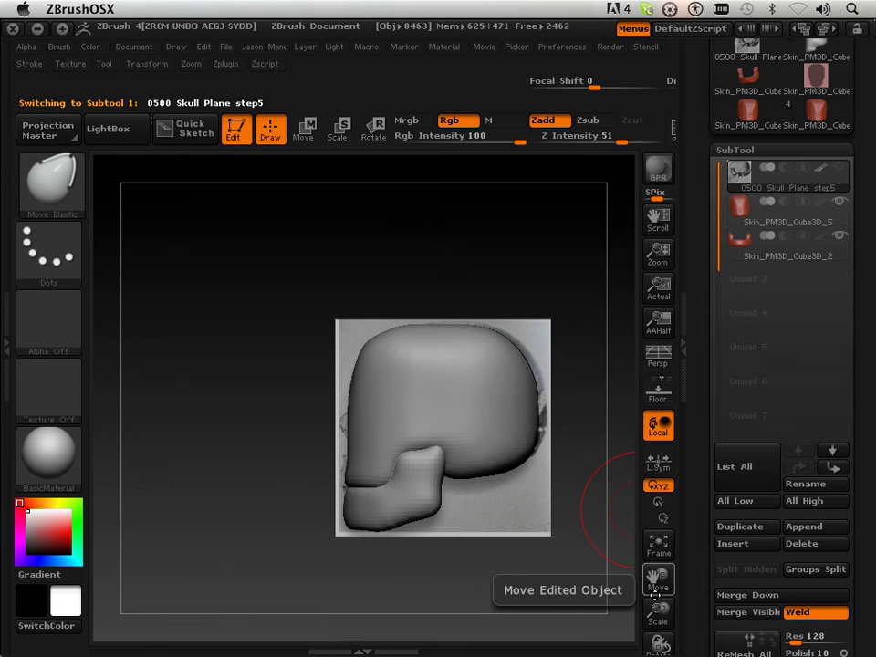
drag(657, 609, 657, 611)
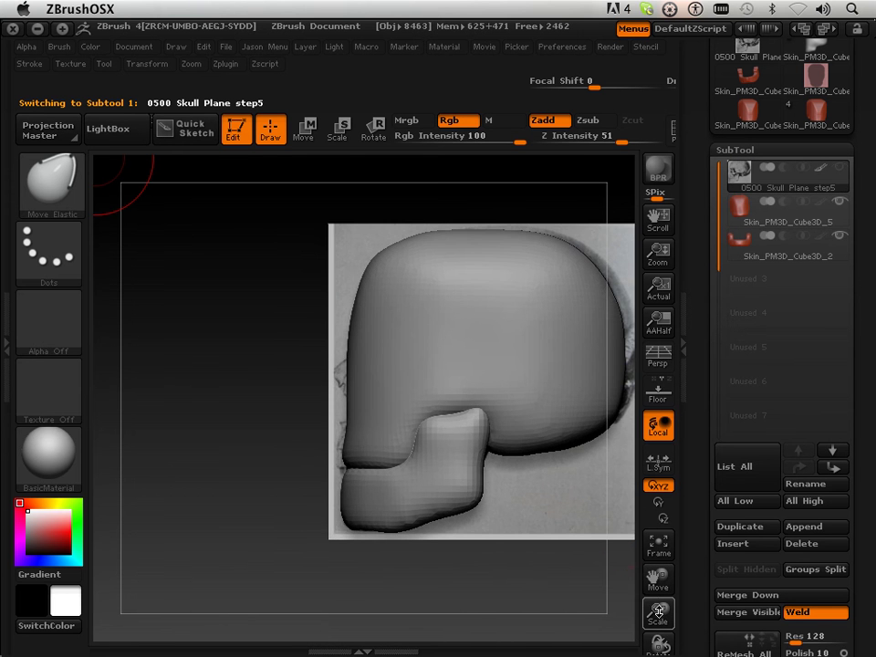
Turn on subtool transparency, and show the skull reference plane with the jaw subtool Skin_PM3D_Cube3D_2 selected
click(775, 219)
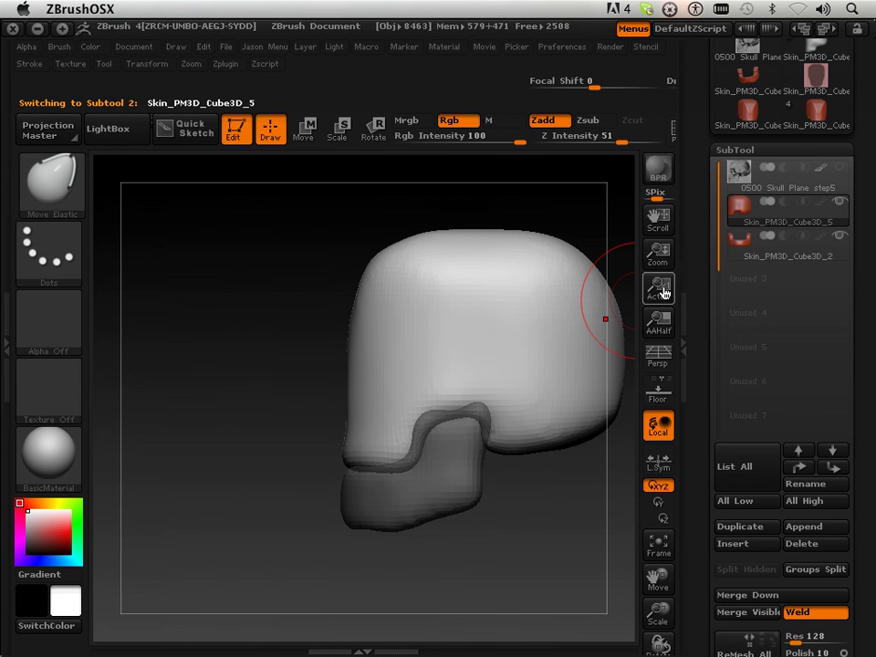
click(790, 252)
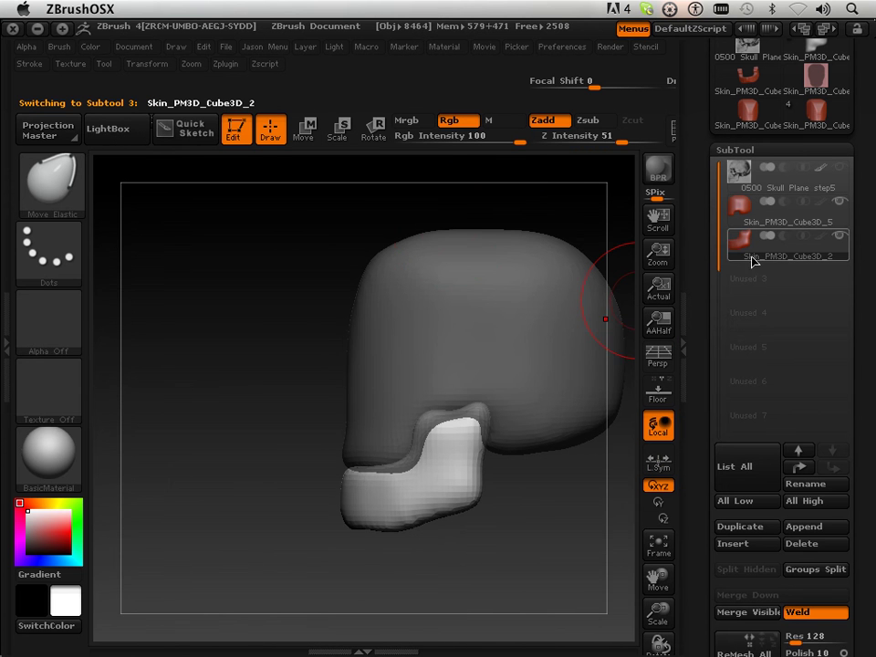
click(155, 65)
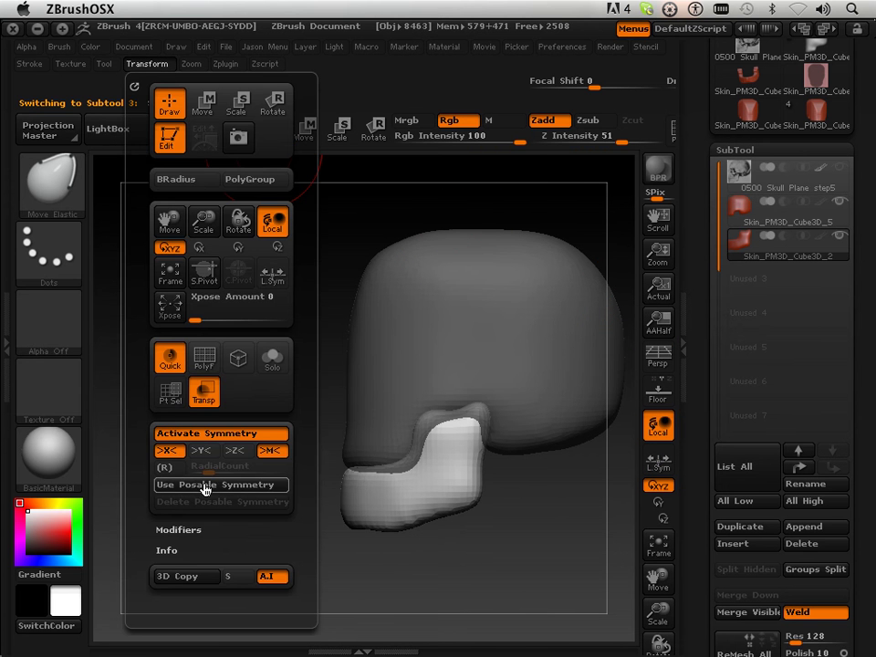
click(841, 171)
mouse_move(839, 181)
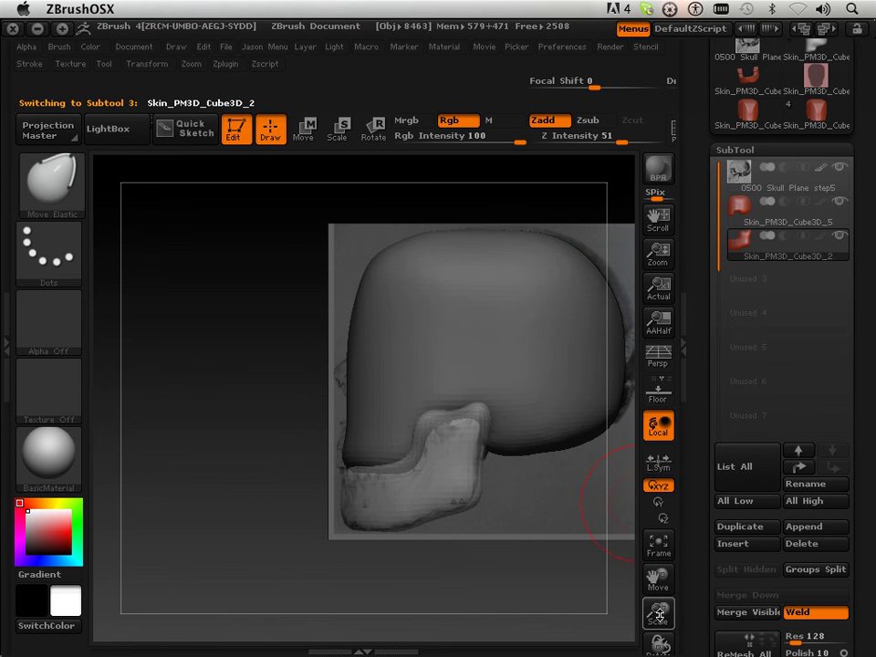
Hide the cranium temporarily to compare the jaw with the skull reference image up close, and show it again
drag(658, 614, 570, 604)
click(830, 212)
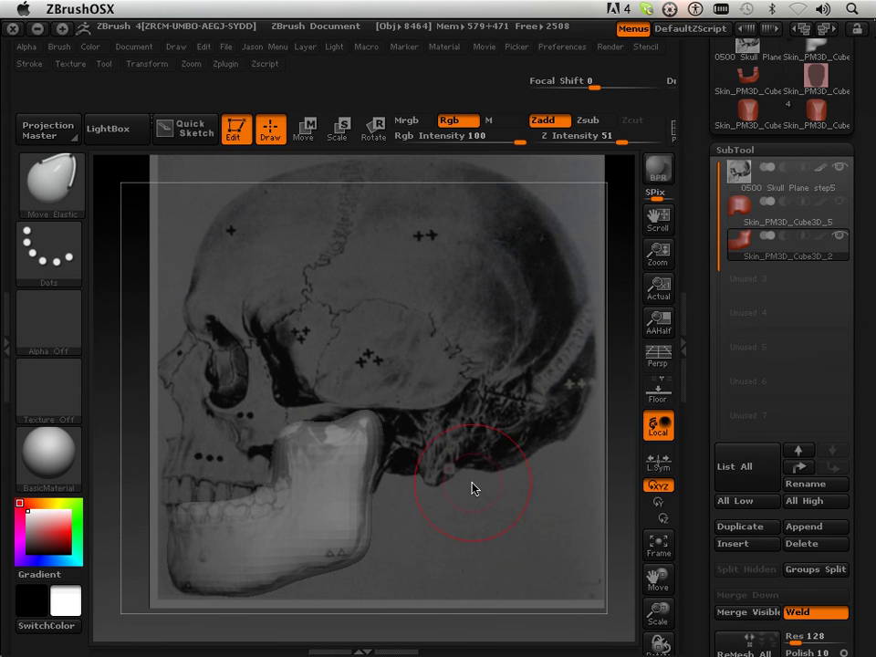
click(834, 202)
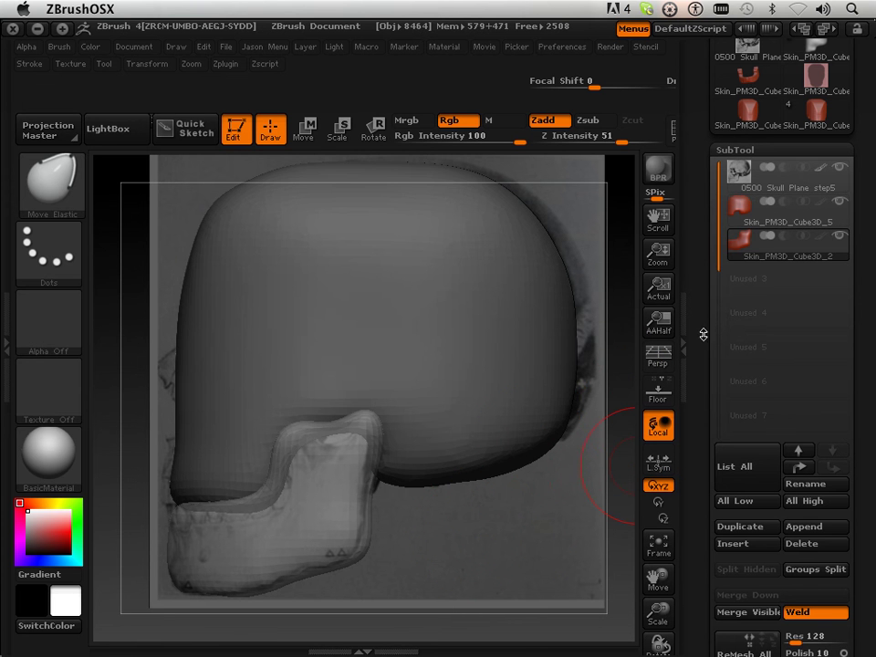
Save the tool as a new ZTool file named 0500 Skull Plane step6 in the 0500 Leson Files folder
scroll(700, 212, up, 5)
click(815, 74)
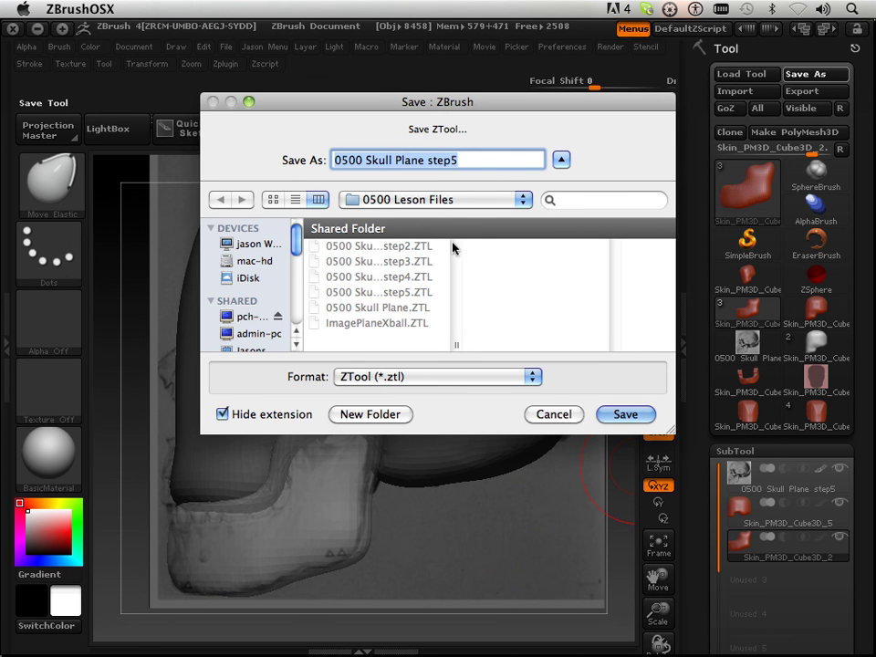
click(487, 161)
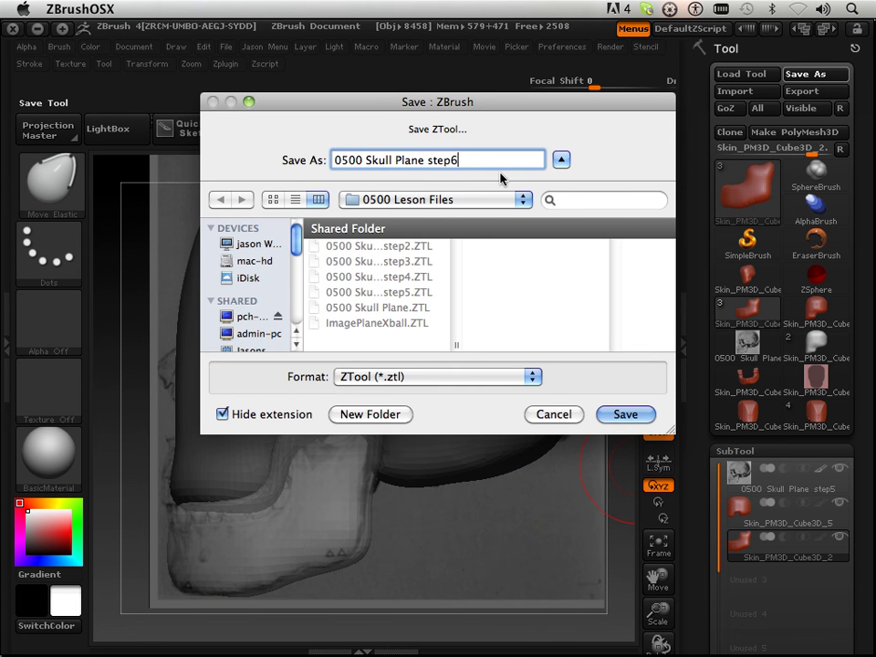
click(624, 414)
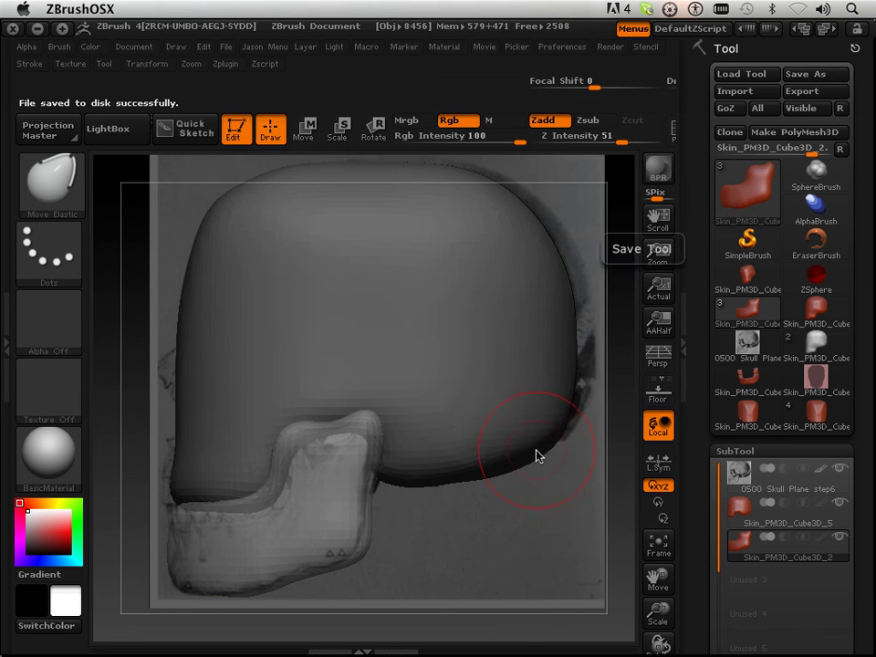